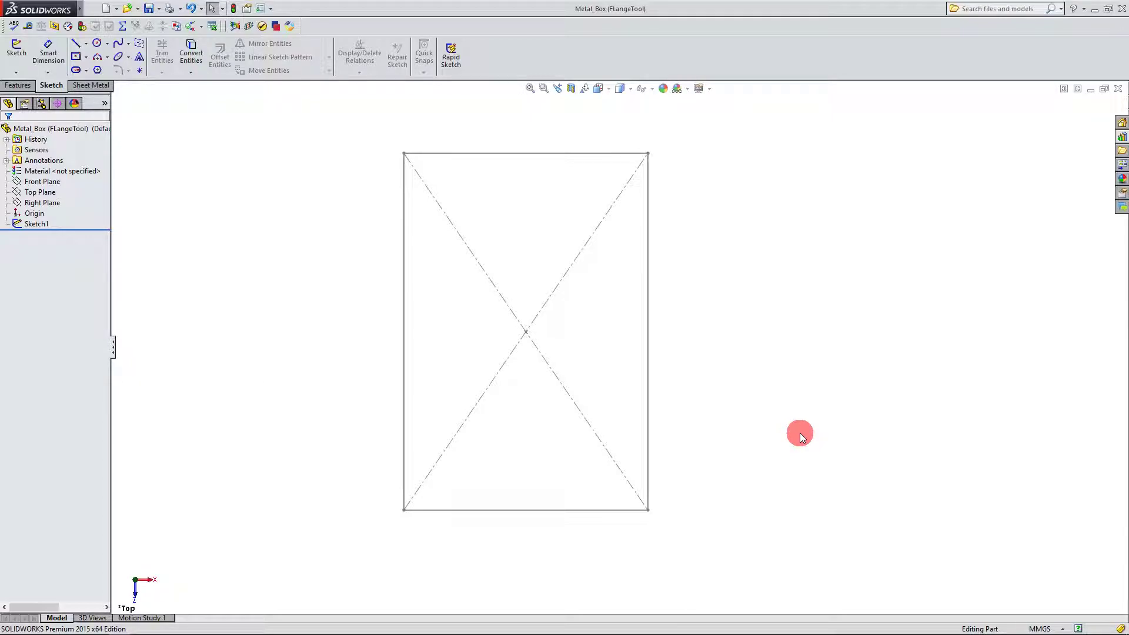
Select Sketch1, the 318.96 × 466.55 rectangle, as the flange outline
left_click(34, 226)
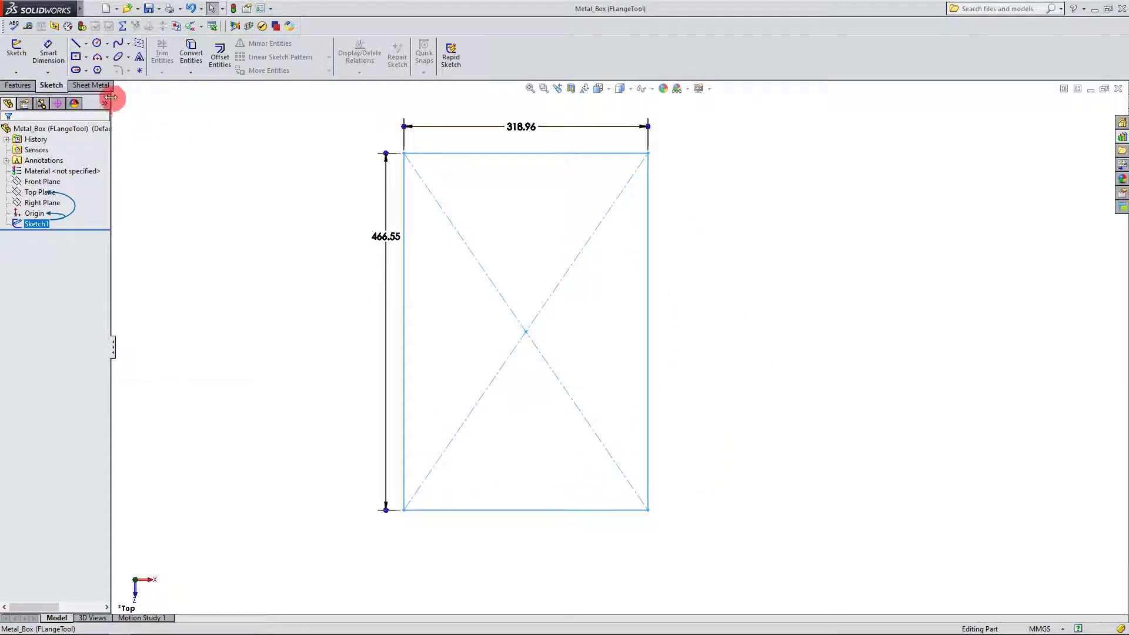
Turn Sketch1 into Base-Flange1, a 1.50 mm sheet-metal plate with K-factor 0.5
left_click(94, 85)
left_click(32, 69)
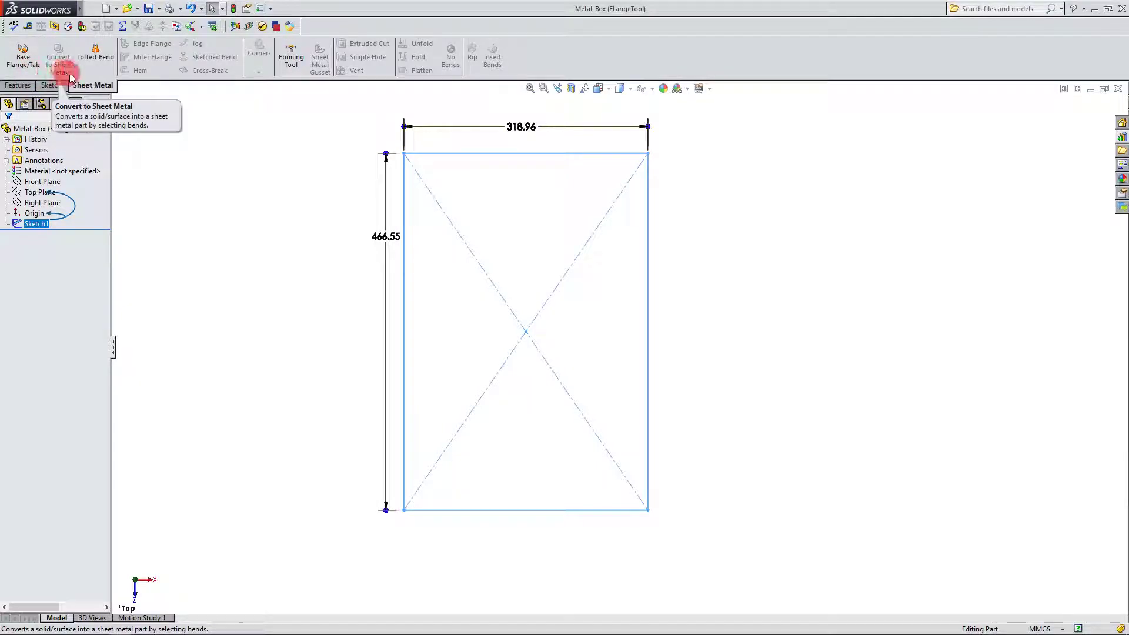
left_click(30, 72)
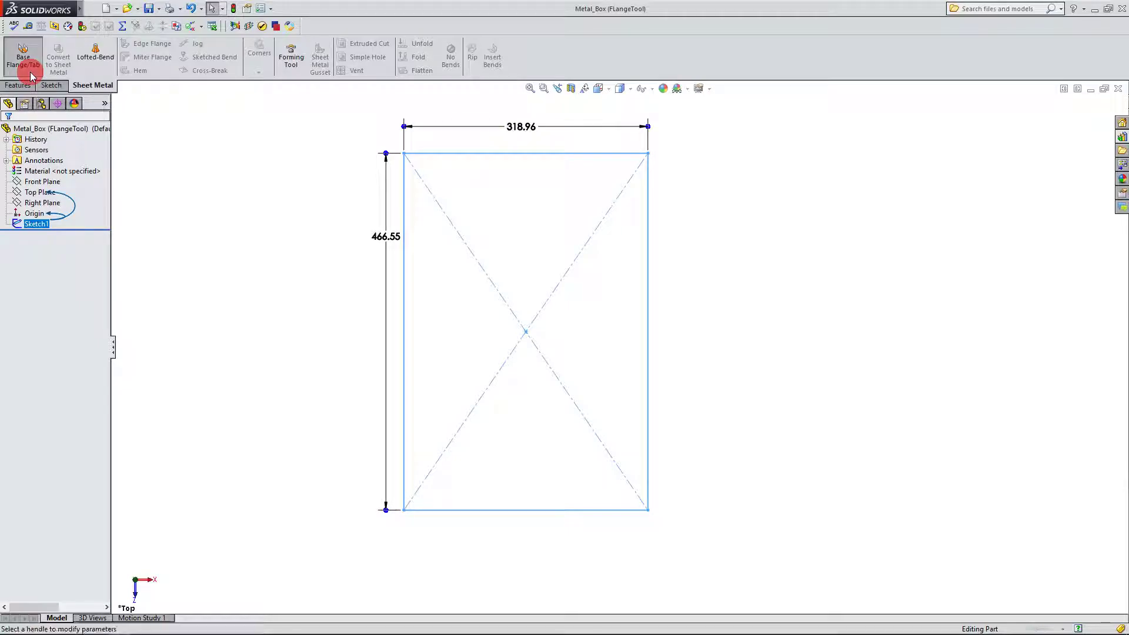
middle_click_drag(713, 264, 714, 392)
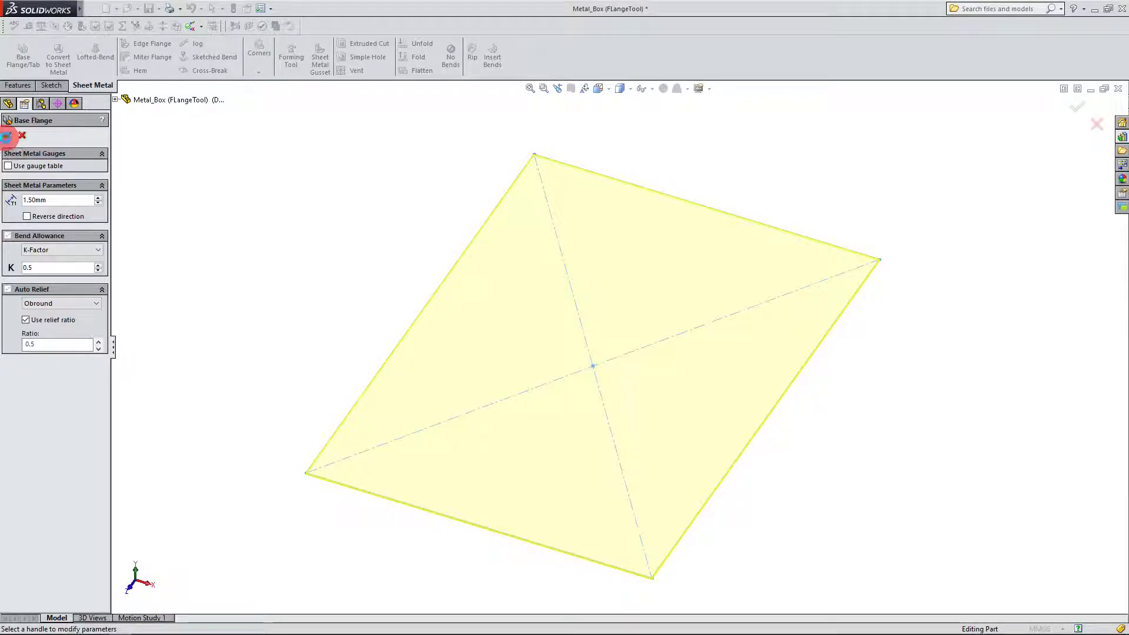
left_click(6, 137)
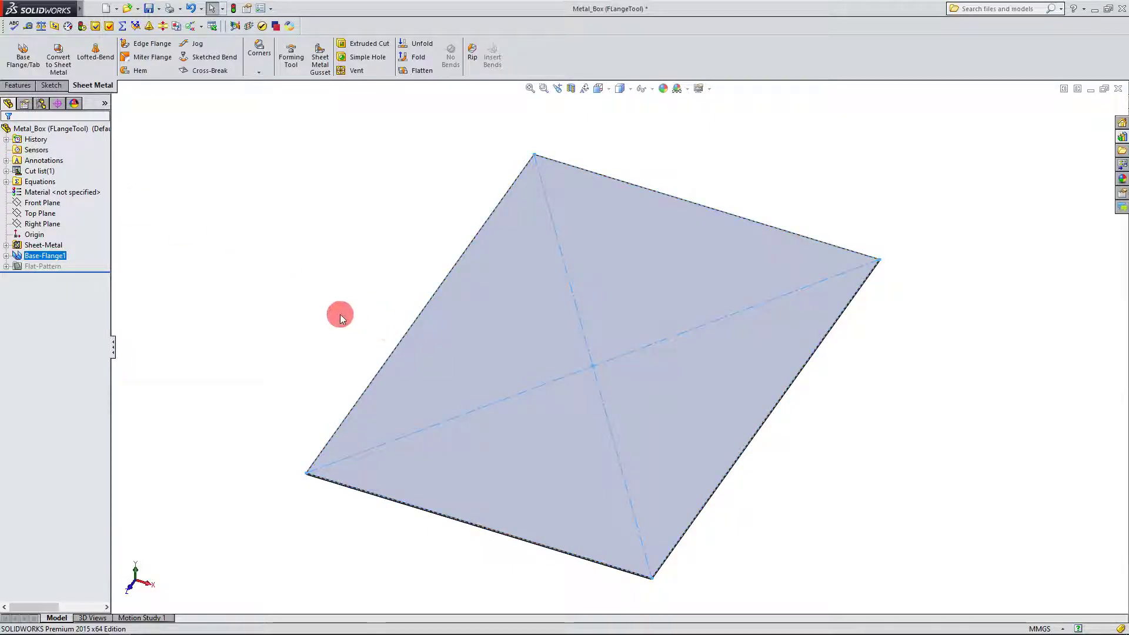
Select the base plate's front edge
left_click(340, 314)
middle_click_drag(606, 370, 711, 436)
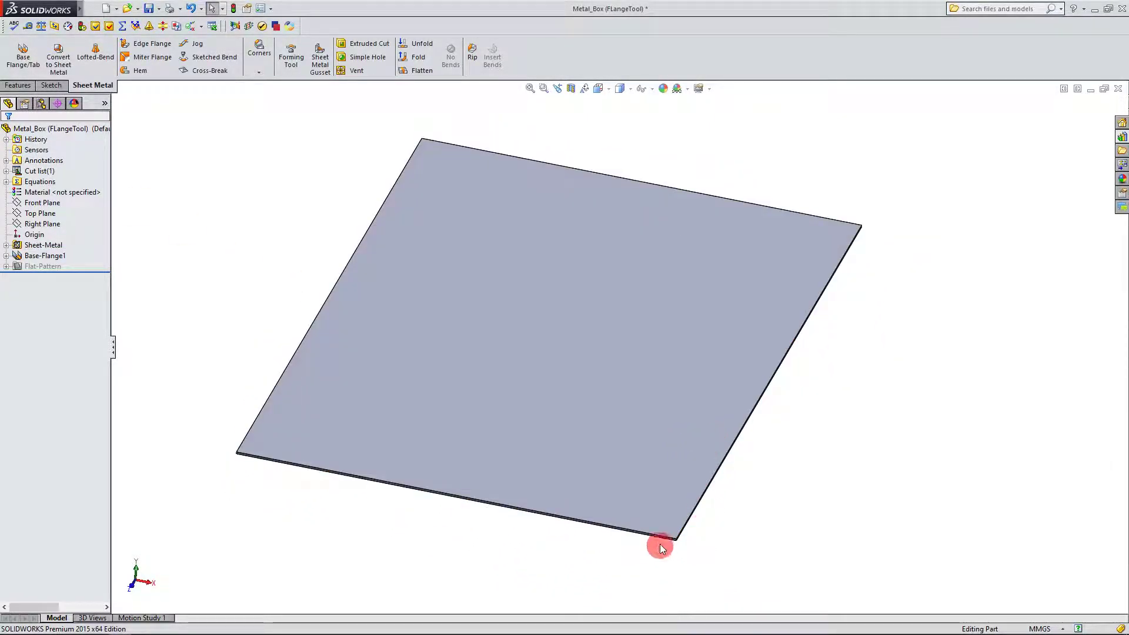
scroll(659, 541, "down", 3)
scroll(660, 532, "down", 1)
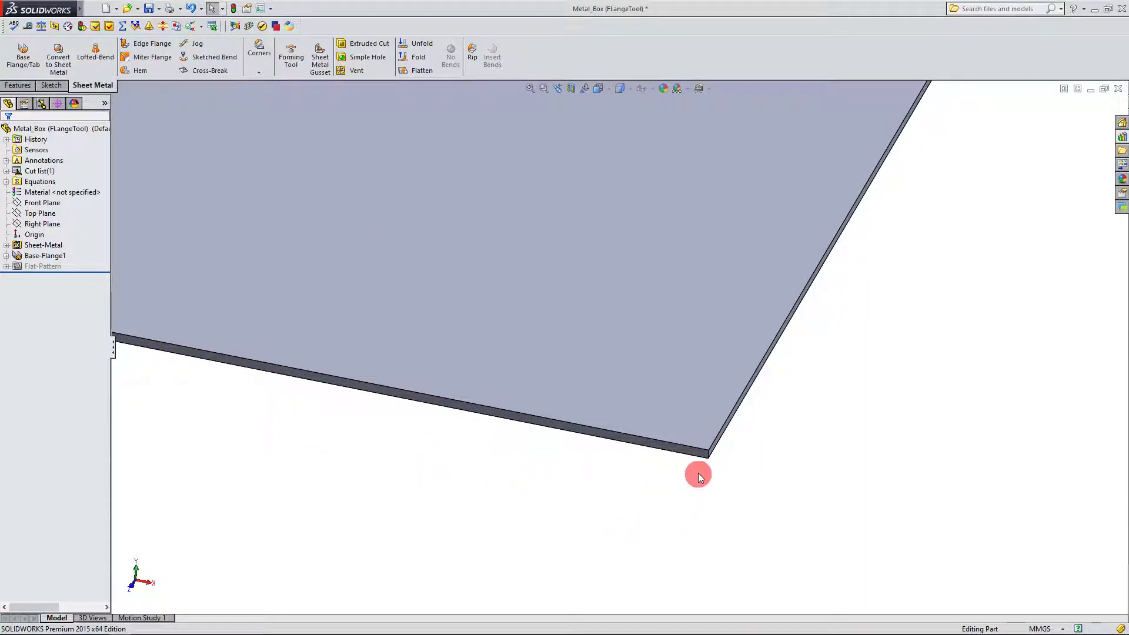
left_click(692, 451)
Reorient the plate almost edge-on at its front edge, ready for sketching
scroll(693, 510, "up", 1)
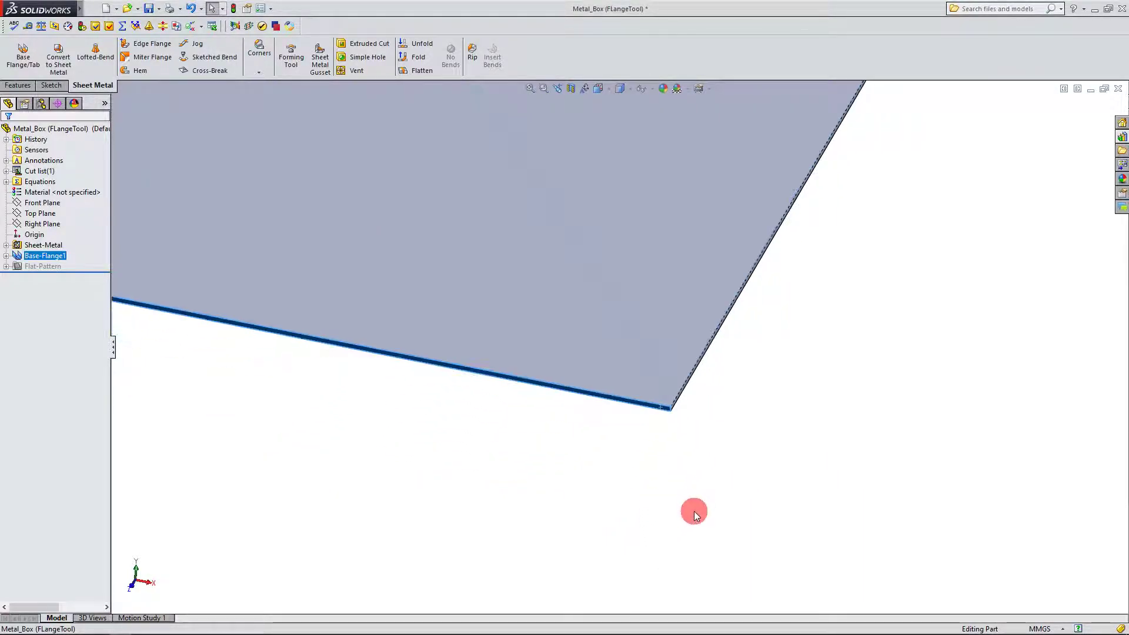
scroll(694, 510, "up", 2)
middle_click_drag(694, 511, 565, 451)
scroll(700, 461, "down", 1)
scroll(739, 439, "down", 4)
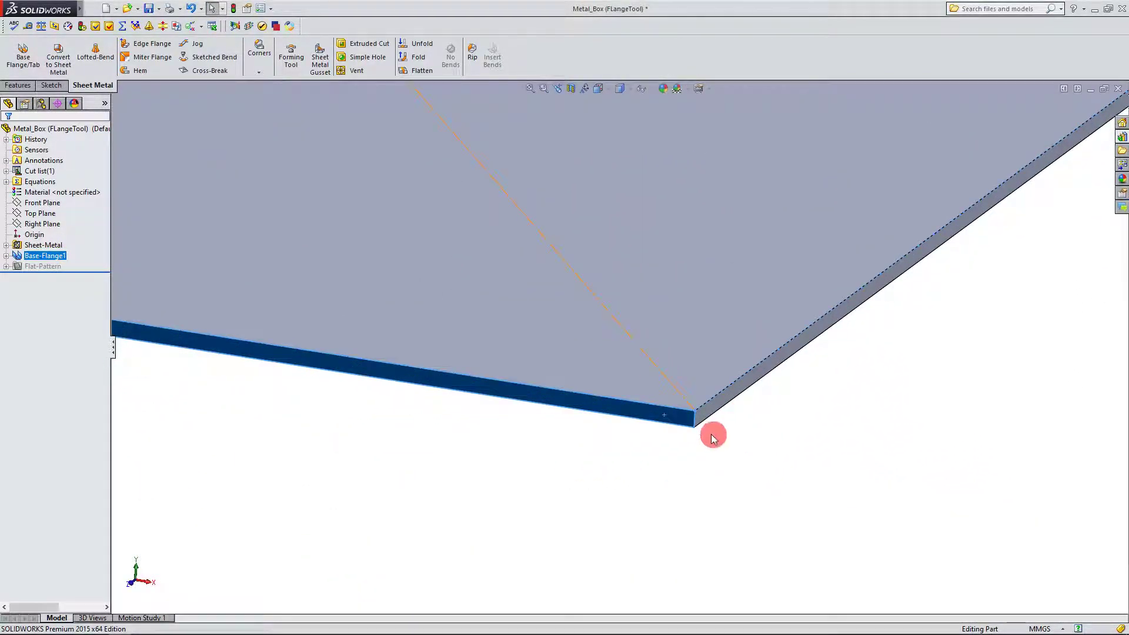
scroll(789, 534, "up", 5)
scroll(658, 423, "down", 2)
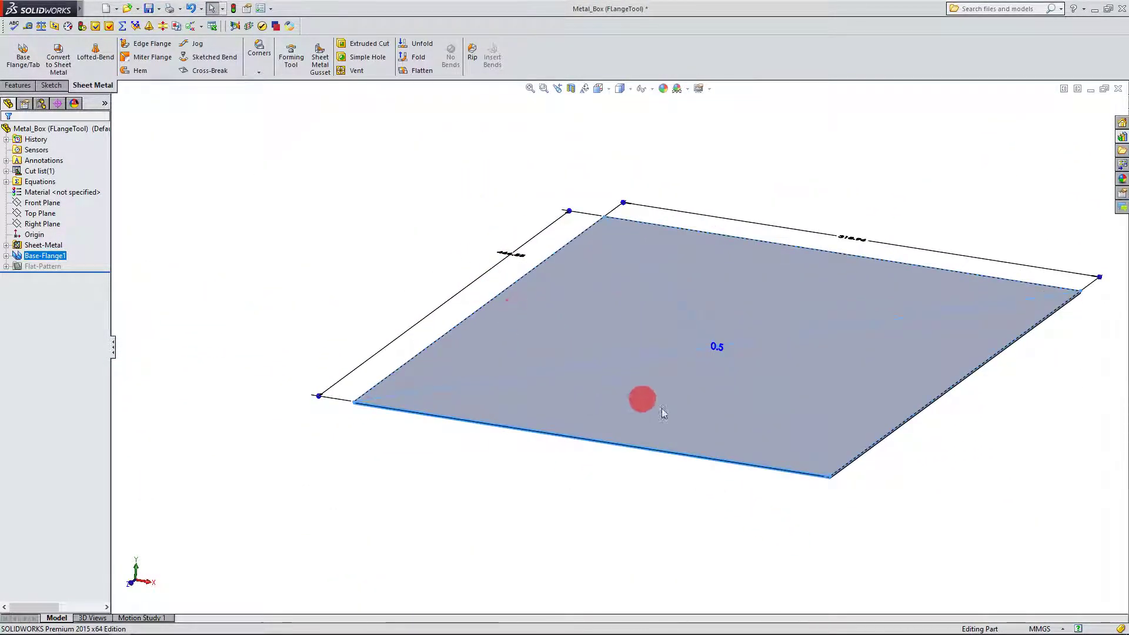
scroll(663, 413, "down", 1)
left_click(59, 85)
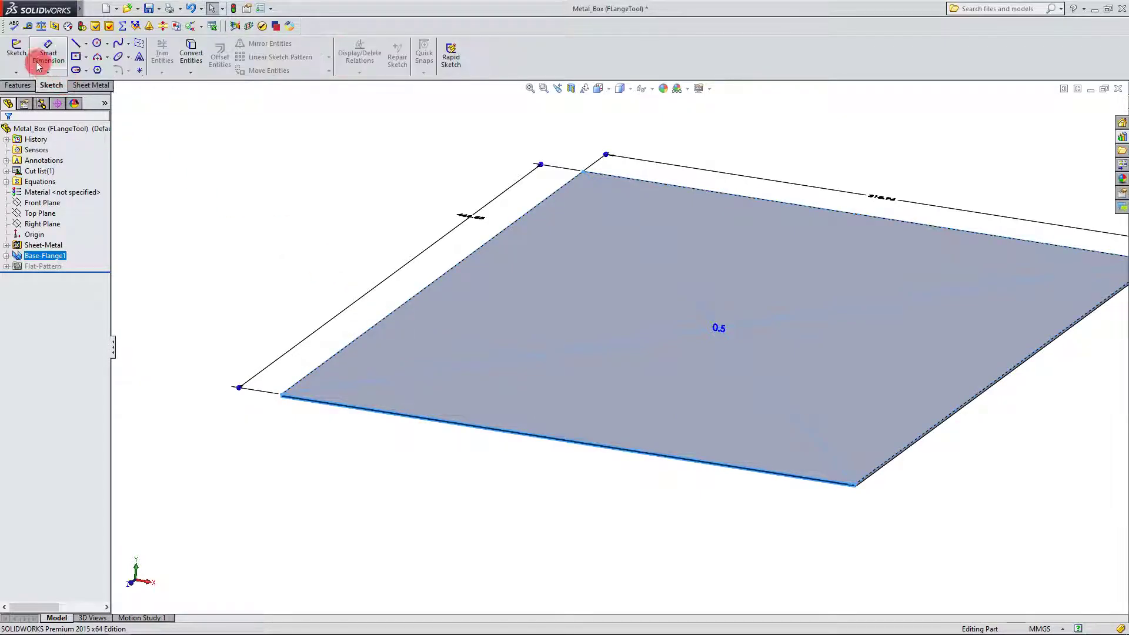
Start a sketch on the front edge and begin a line at the edge's endpoint
left_click(17, 53)
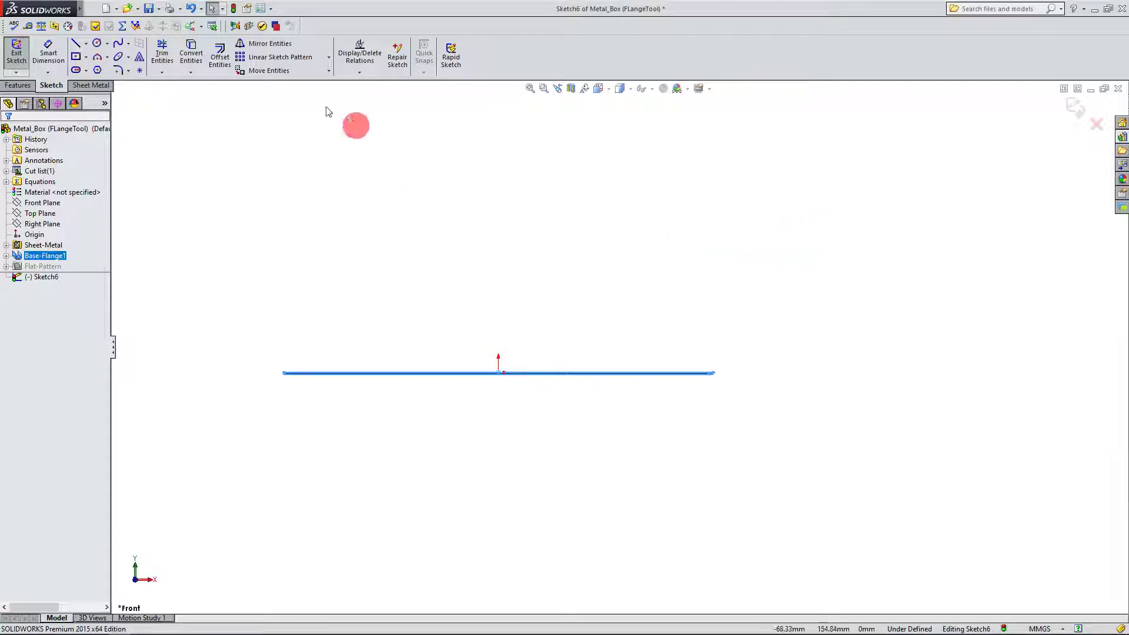
left_click(78, 51)
scroll(702, 376, "down", 5)
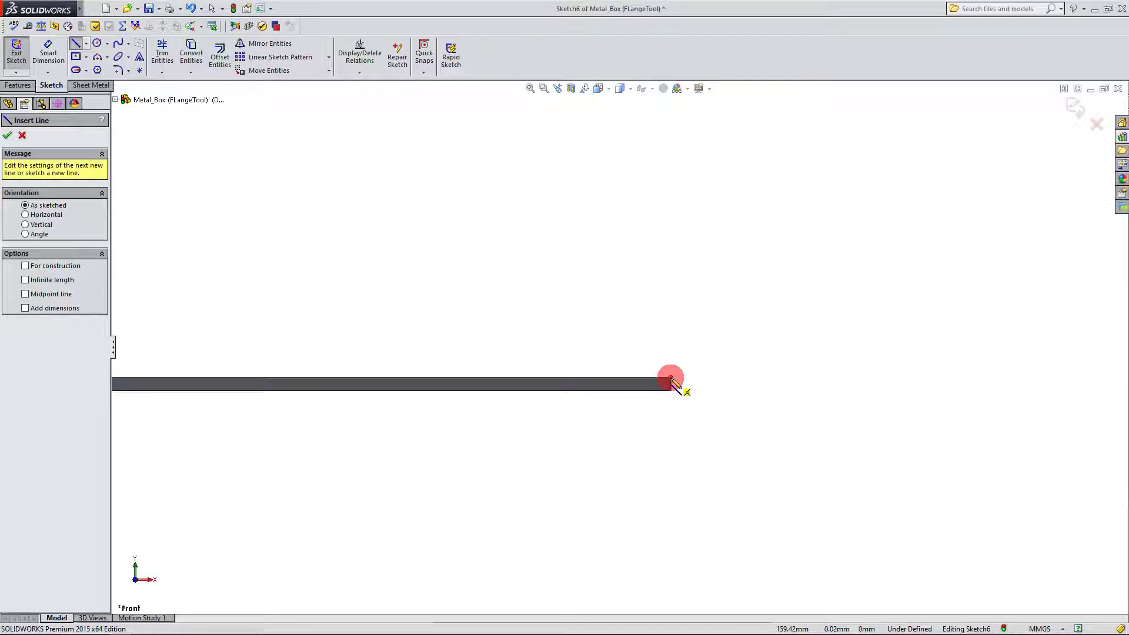
left_click(671, 382)
scroll(716, 447, "up", 3)
scroll(722, 498, "up", 2)
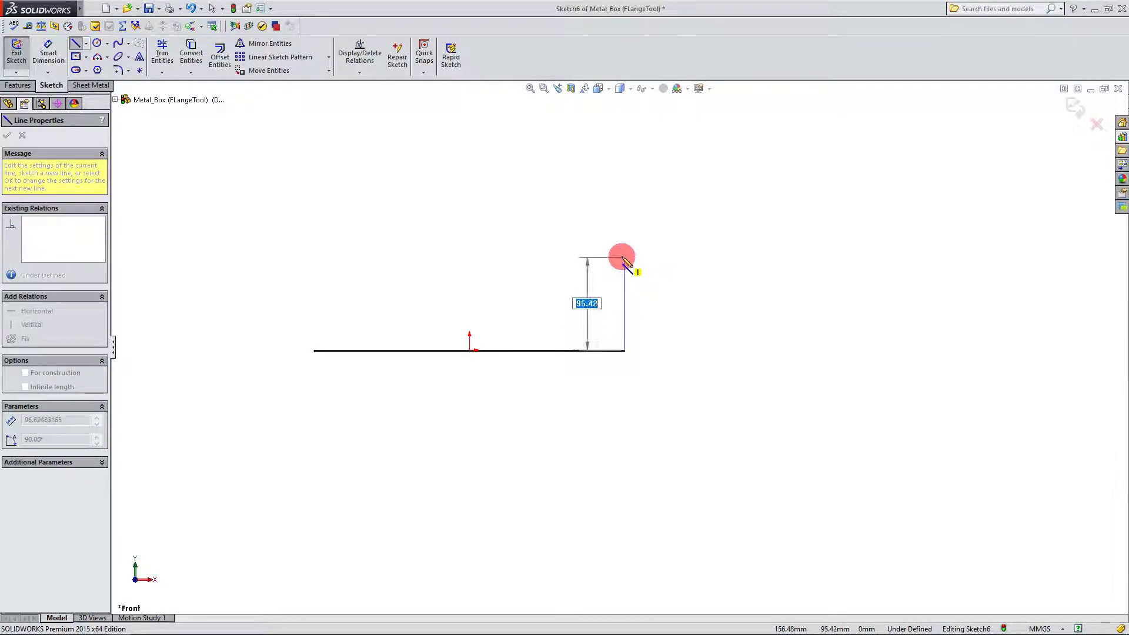
Draw the stepped profile: lines going up, left, down, then left
left_click(624, 248)
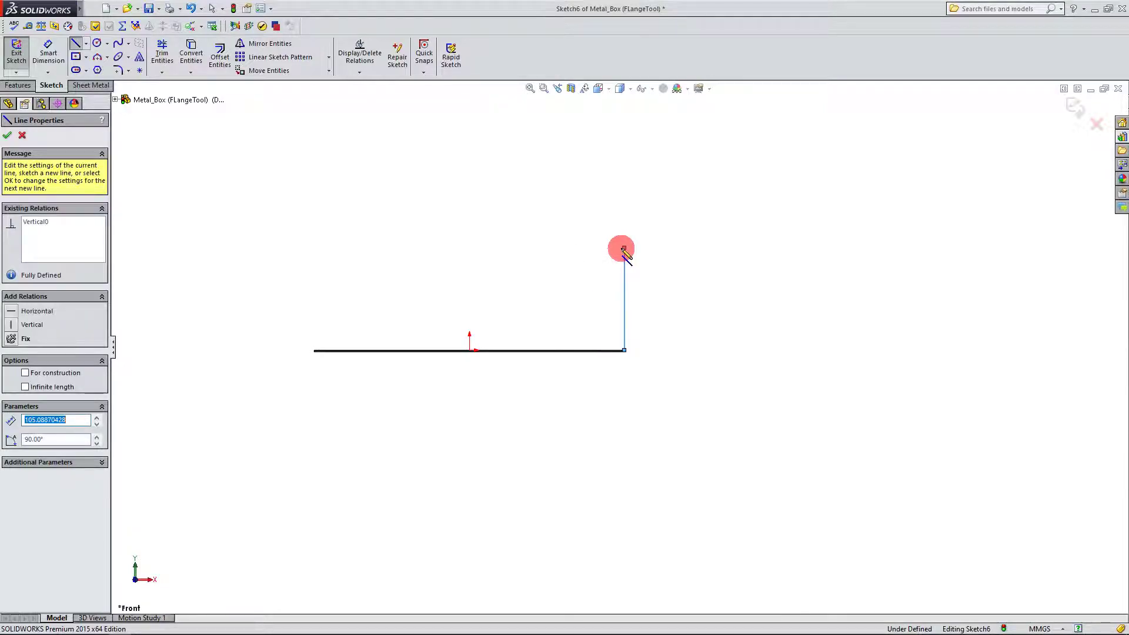
left_click(581, 248)
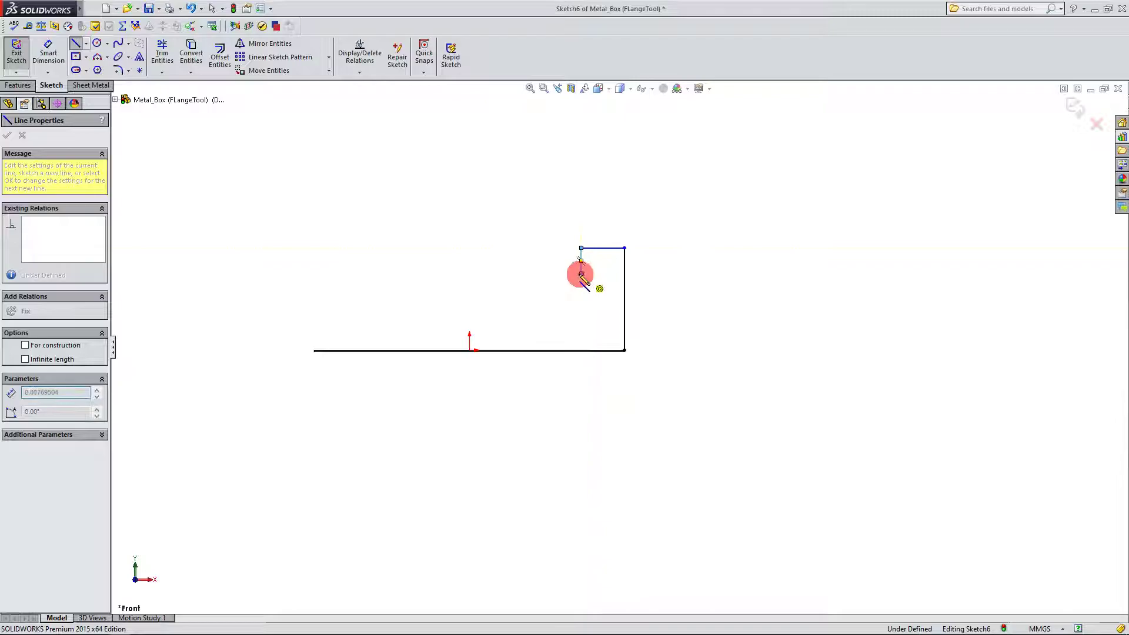
left_click(582, 274)
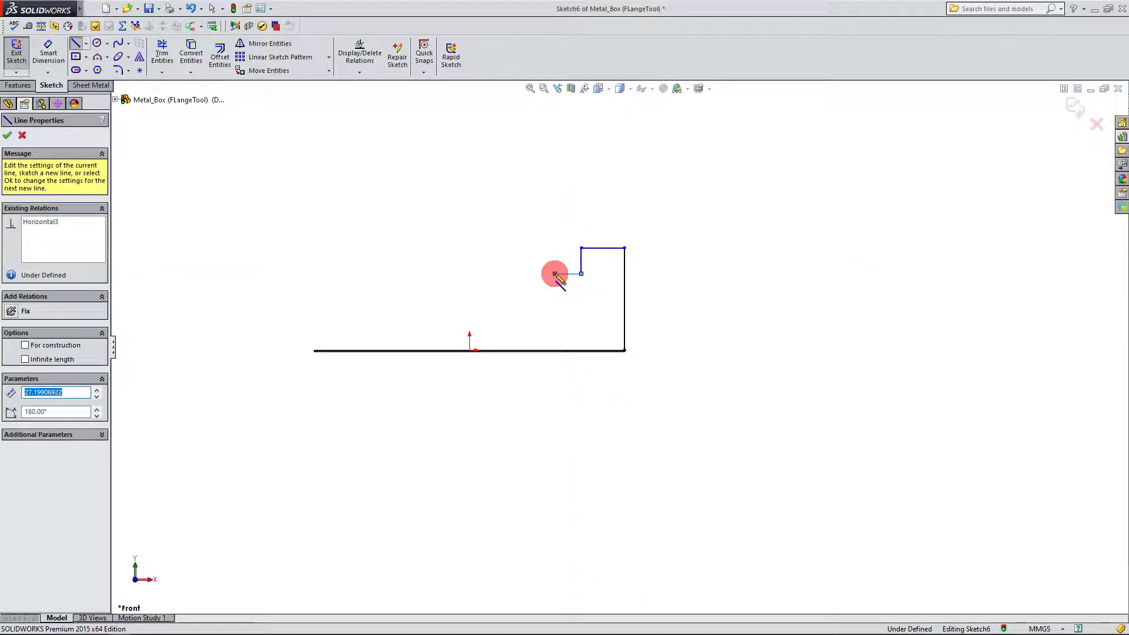
left_click(554, 274)
right_click(555, 274)
left_click(581, 278)
Orbit to check the profile in 3D against the plate's front edge
scroll(582, 282, "down", 2)
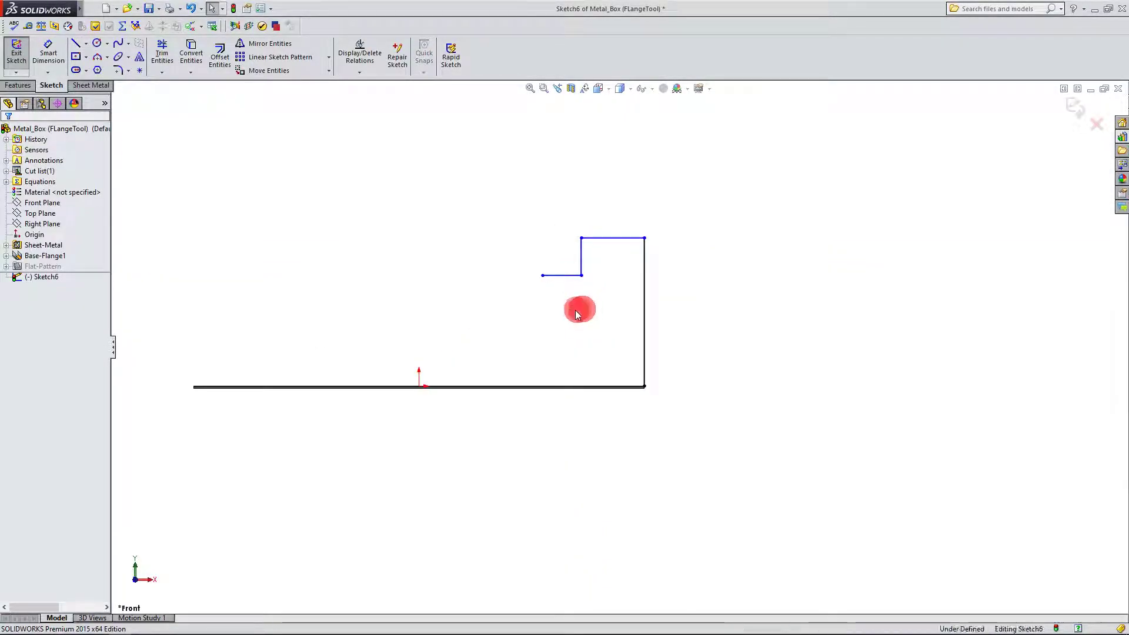
middle_click_drag(578, 315, 376, 447)
scroll(474, 383, "down", 4)
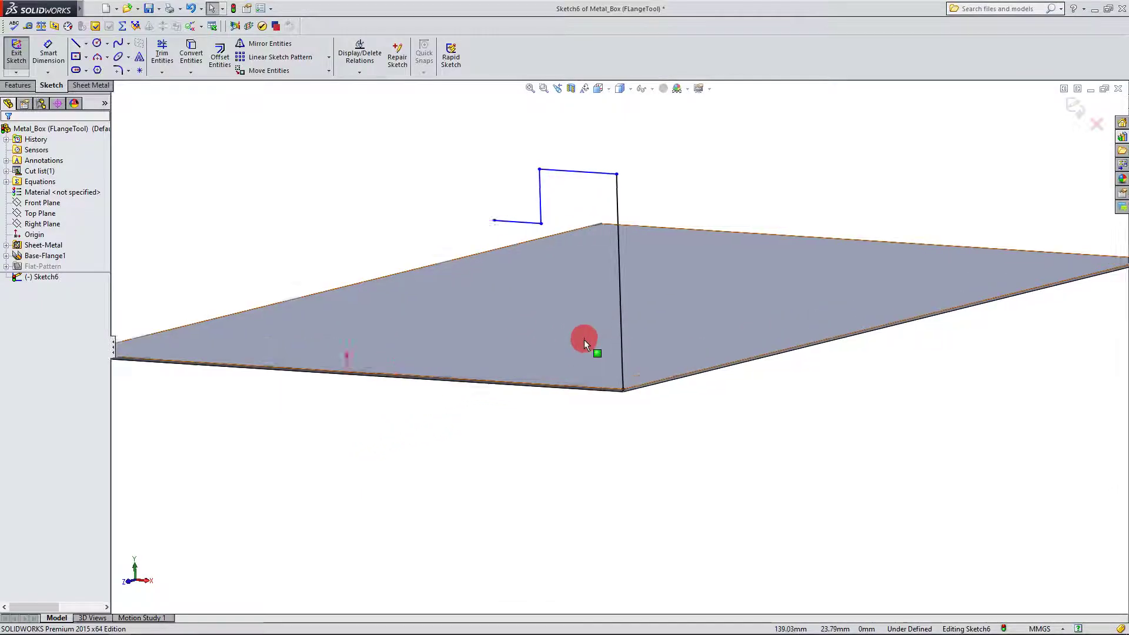
scroll(667, 439, "down", 5)
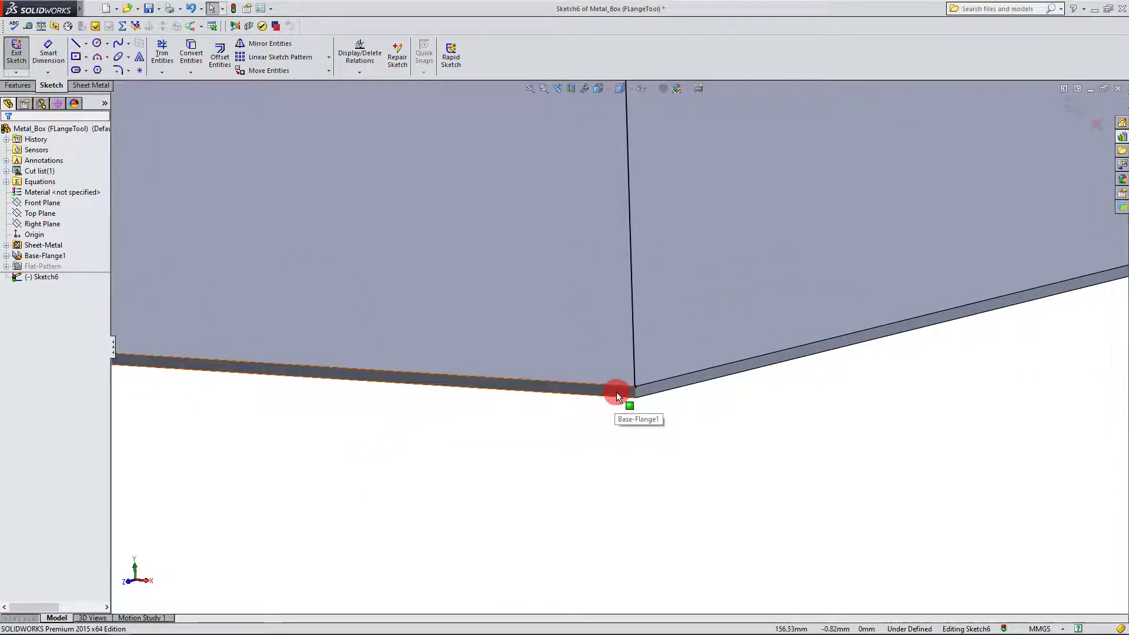
left_click(616, 391)
middle_click_drag(651, 411, 700, 430)
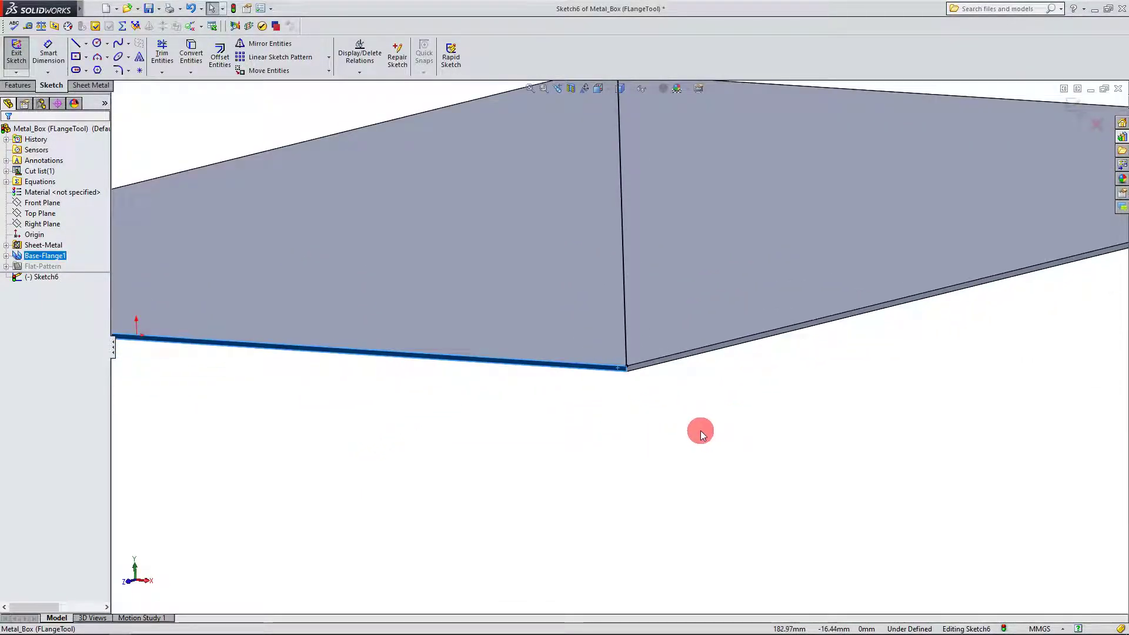
scroll(609, 376, "up", 5)
scroll(537, 312, "down", 4)
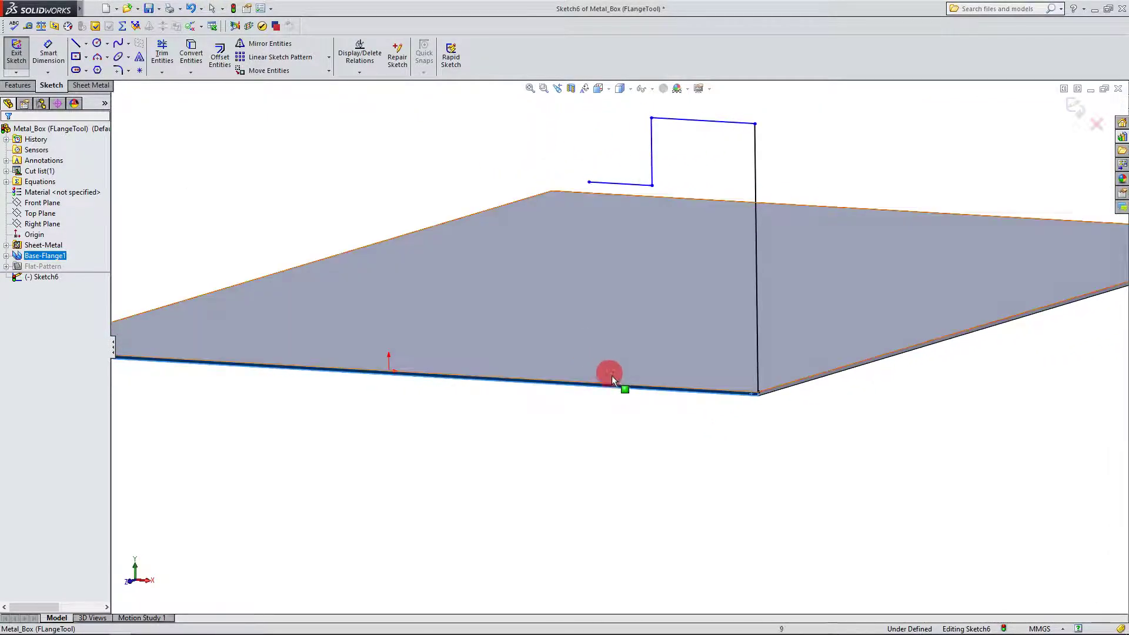
scroll(750, 434, "up", 5)
mouse_move(731, 408)
middle_mouse_down()
mouse_move(821, 417)
mouse_move(733, 429)
mouse_move(746, 443)
mouse_move(681, 331)
mouse_move(739, 319)
mouse_move(675, 355)
mouse_move(435, 304)
middle_mouse_up()
left_click(782, 433)
Start a Miter Flange and add the plate's front edge
left_click(115, 106)
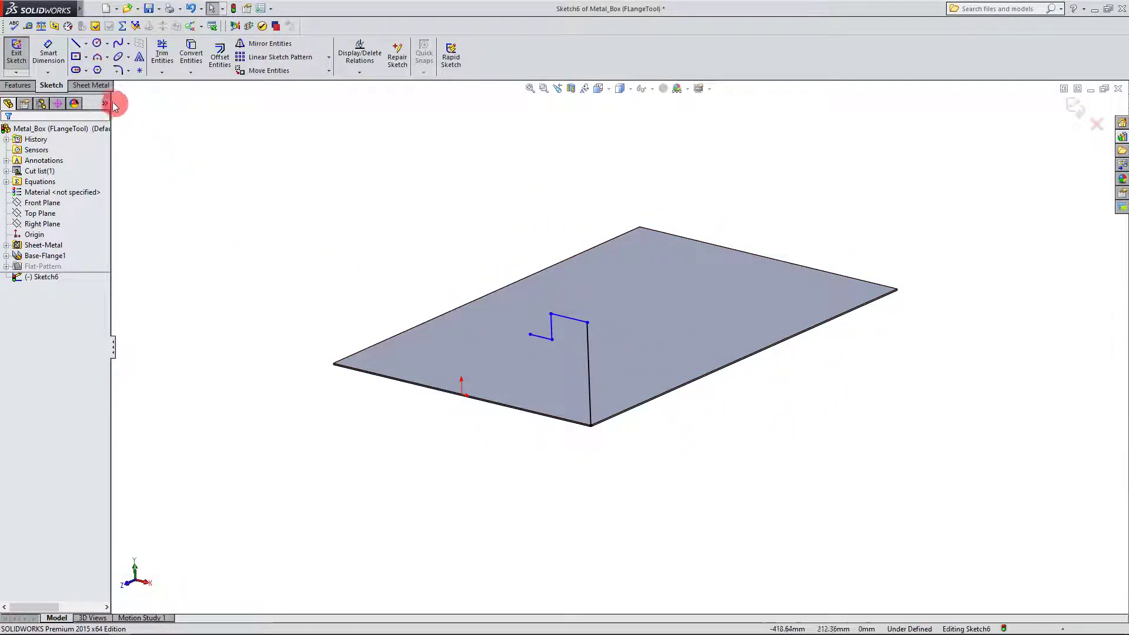
left_click(94, 87)
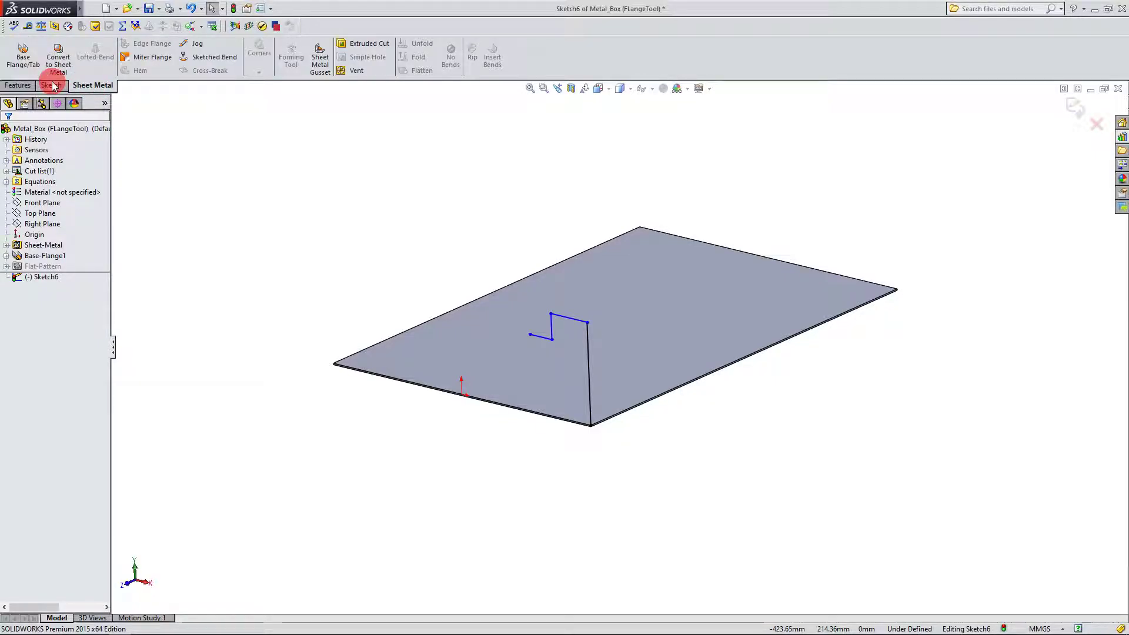
left_click(148, 59)
middle_click_drag(549, 449, 681, 339)
scroll(680, 428, "down", 5)
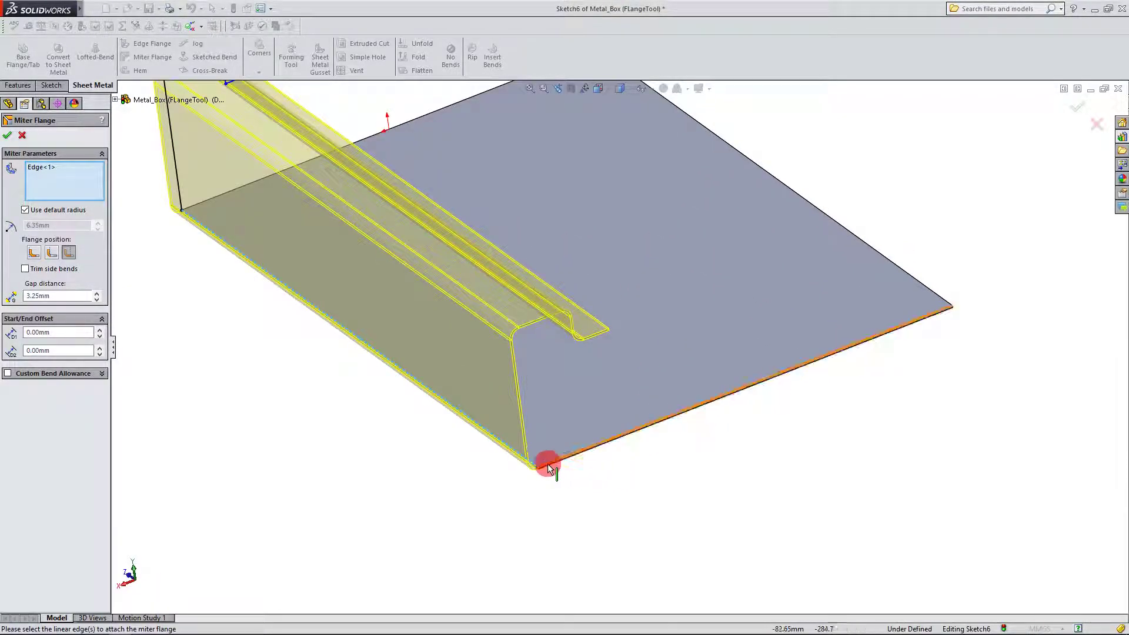
left_click(548, 463)
Add the remaining three plate edges and accept the flange with a 3.25 mm gap
middle_click_drag(656, 484, 701, 458)
middle_click_drag(766, 276, 709, 585)
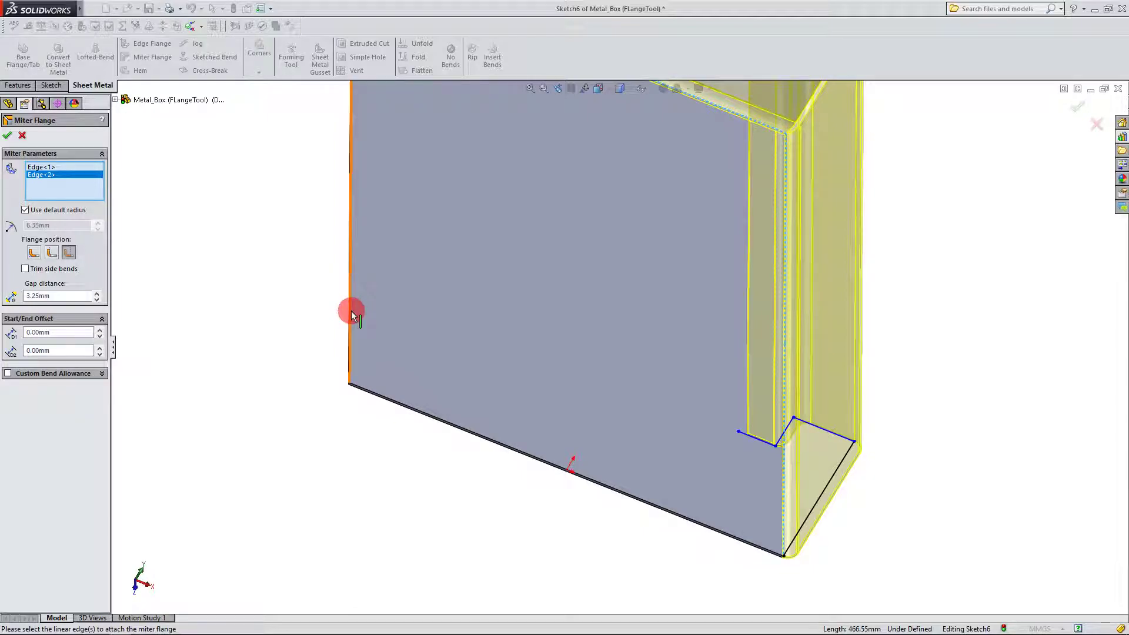
left_click(372, 392)
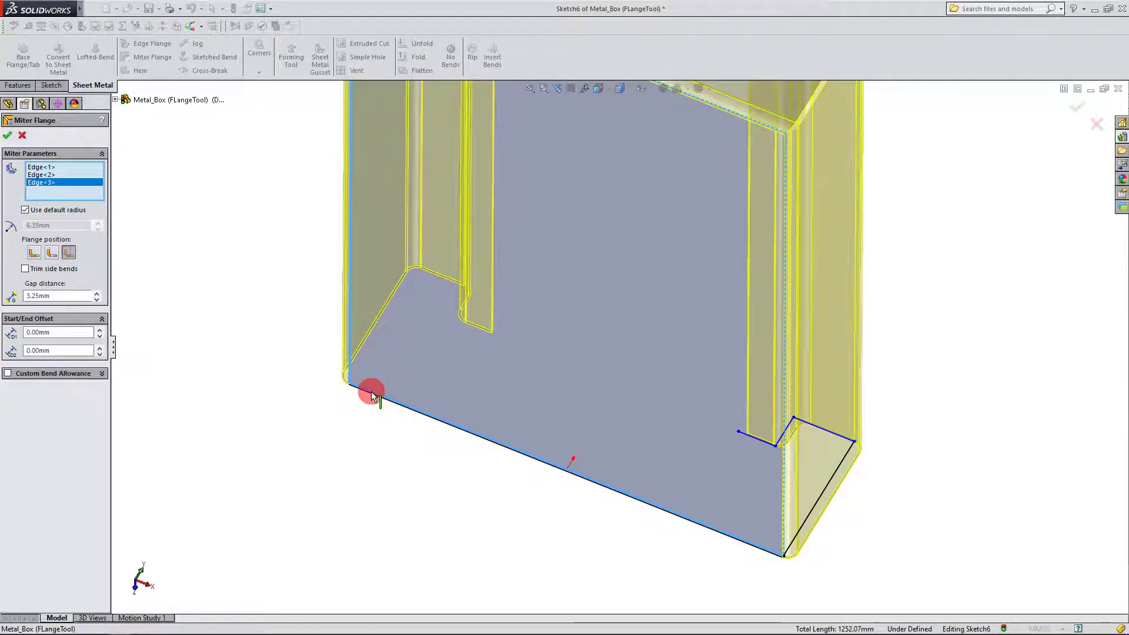
middle_click_drag(372, 394, 714, 198)
scroll(781, 213, "down", 5)
scroll(697, 193, "up", 5)
middle_click_drag(638, 249, 457, 424)
scroll(465, 418, "down", 2)
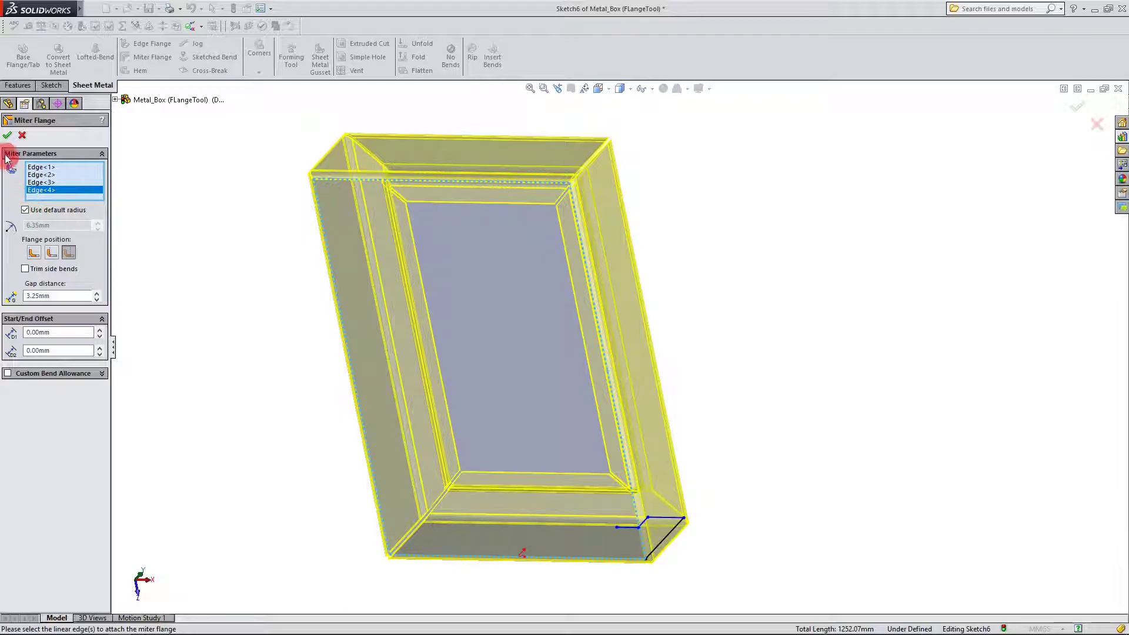
left_click(7, 137)
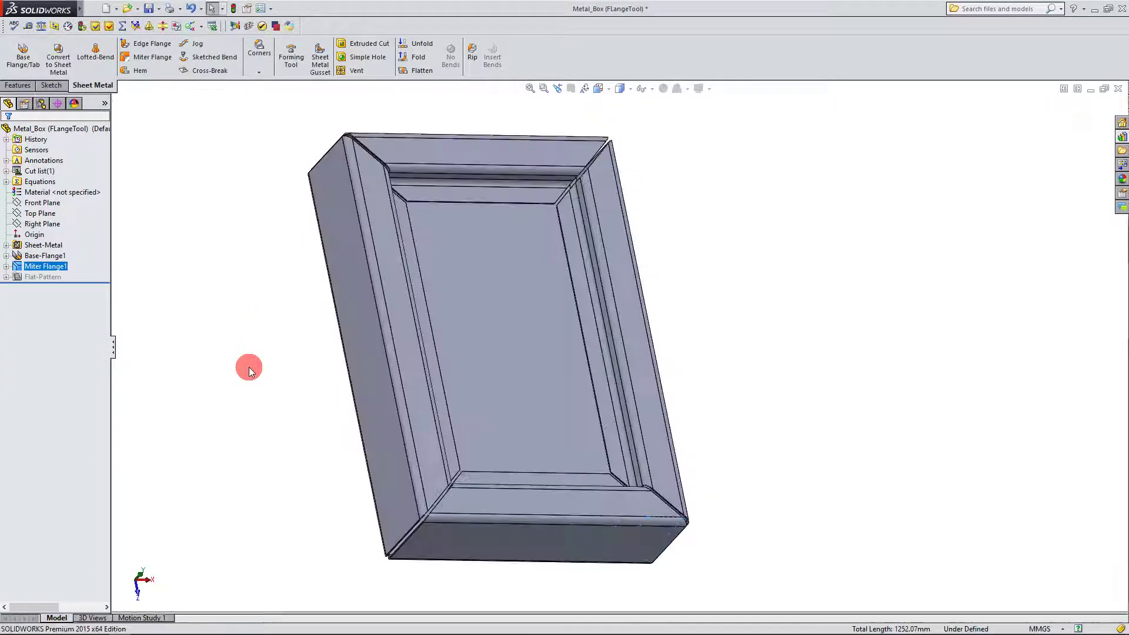
Orbit and tilt the view to inspect the finished box's front corner
middle_click_drag(265, 394, 603, 462)
scroll(494, 458, "down", 5)
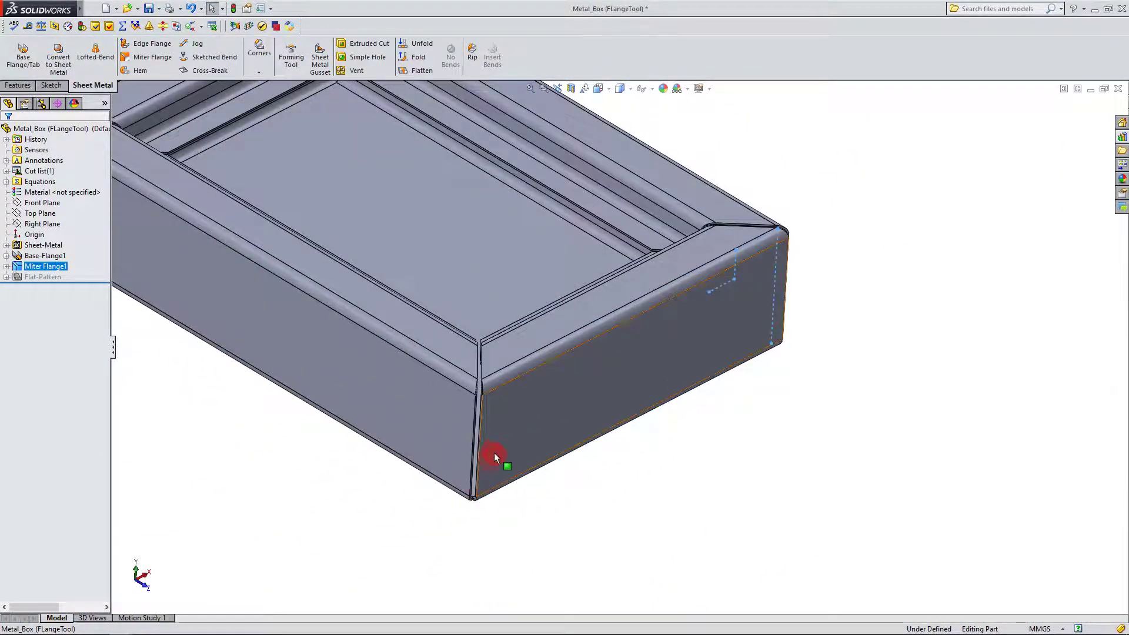
middle_click_drag(494, 454, 471, 513)
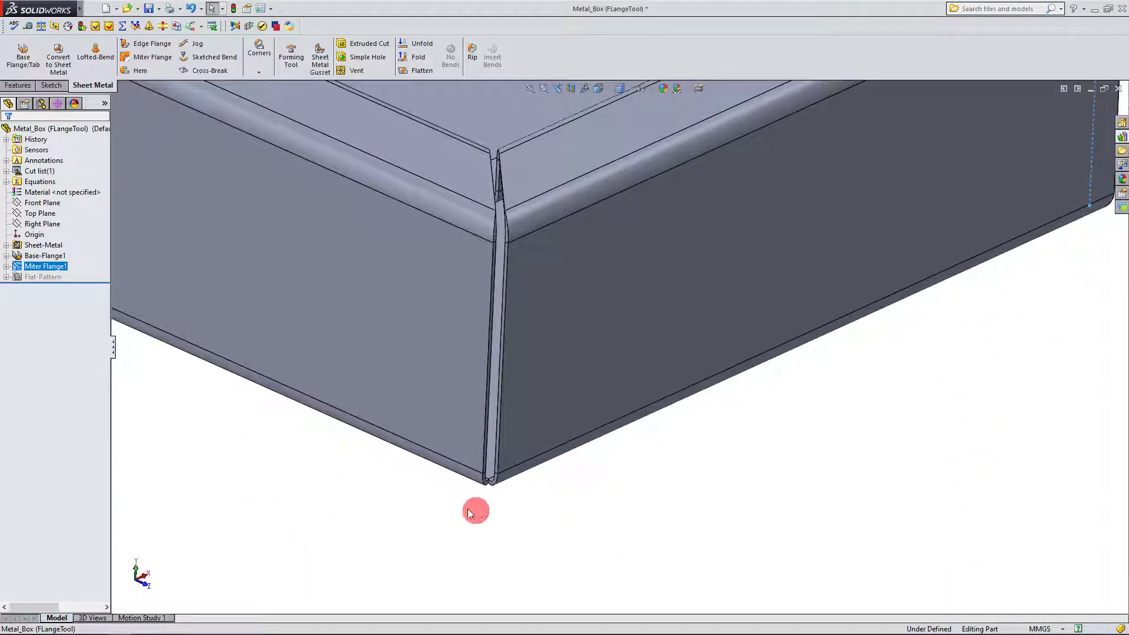
Reopen Miter Flange1 and try the Material Inside and Bend Outside flange positions
right_click(43, 270)
left_click(53, 239)
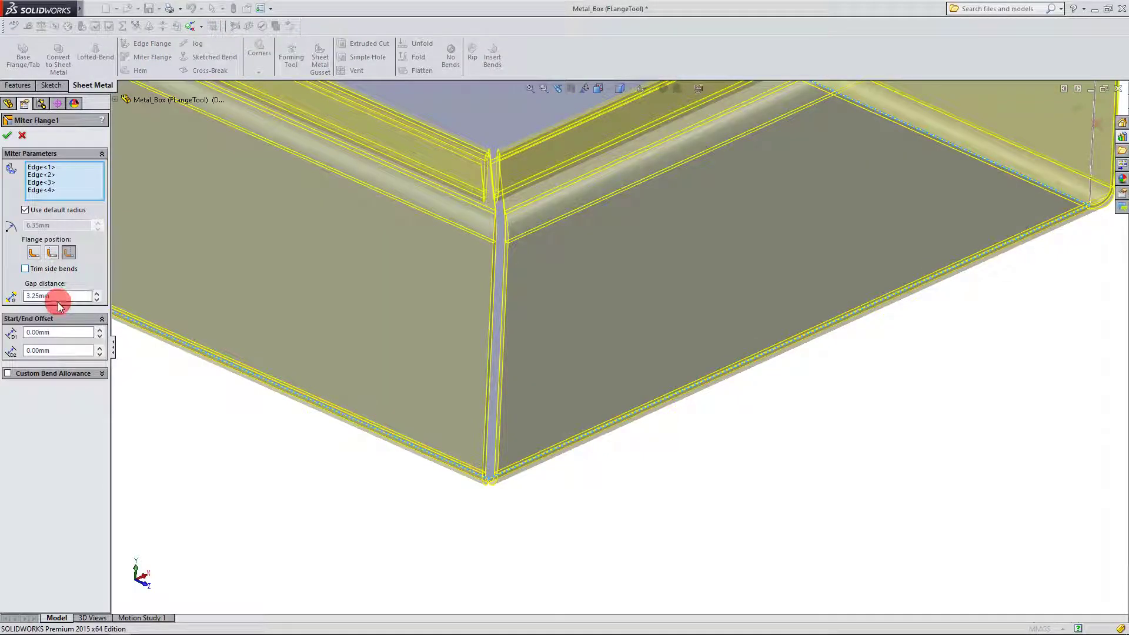
left_click(35, 253)
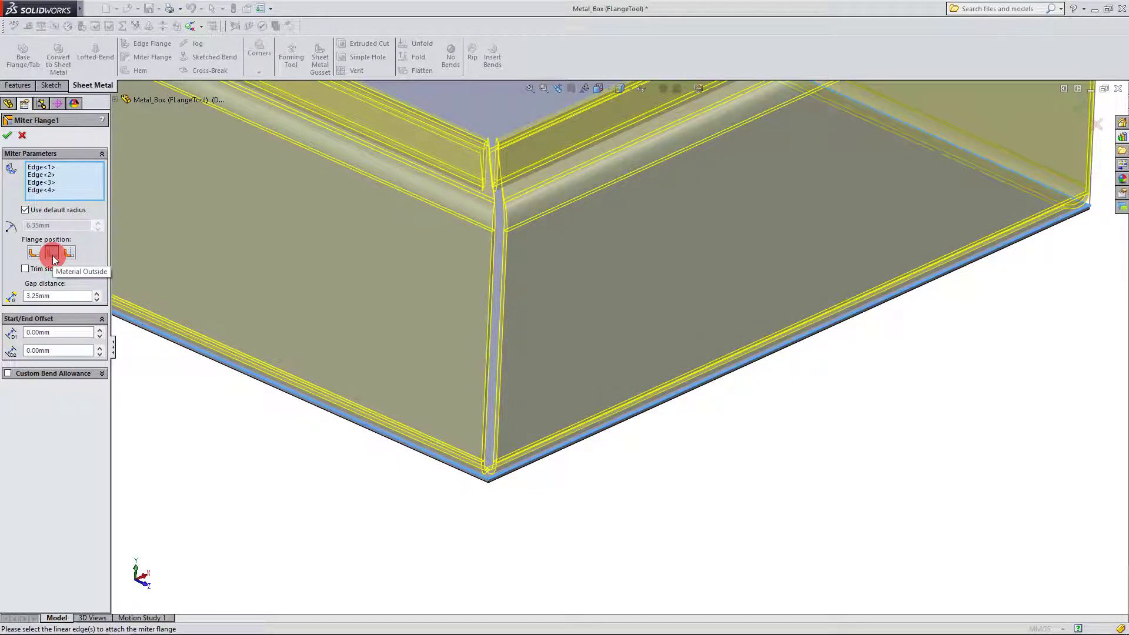
left_click(69, 253)
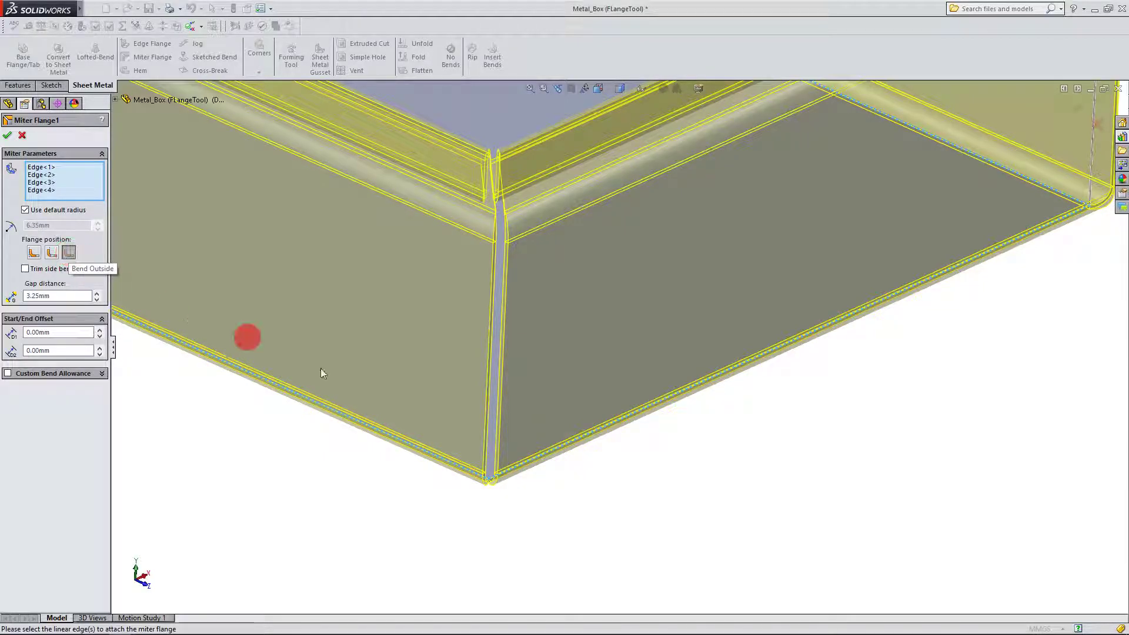
Set the flange position to Material Inside and view the whole box isometrically
scroll(322, 374, "down", 5)
middle_click_drag(597, 504, 542, 412)
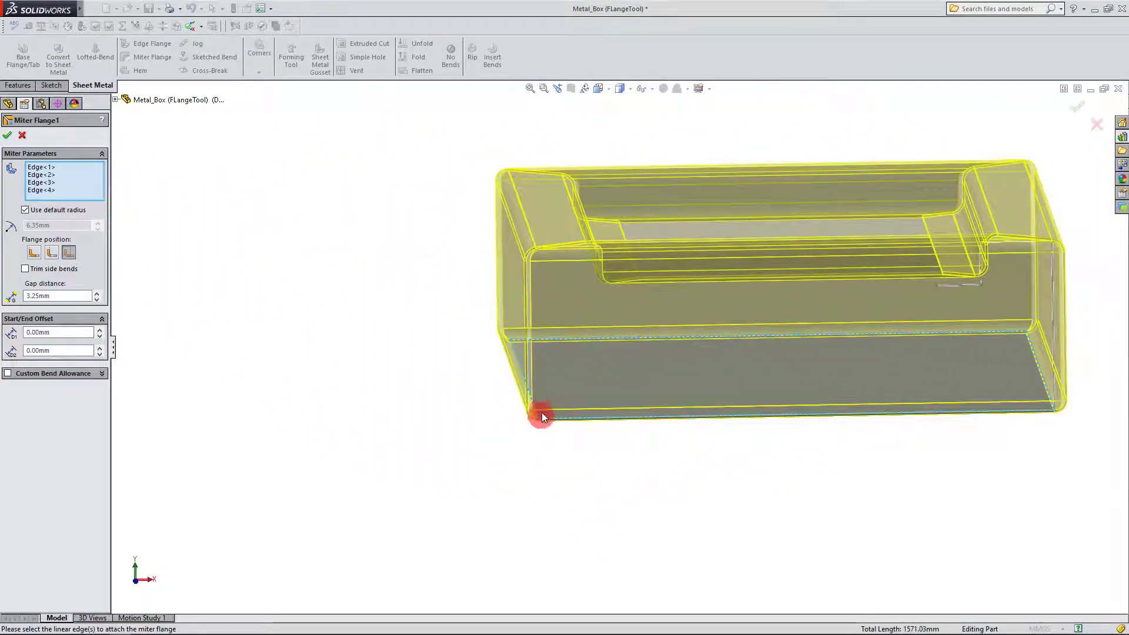
scroll(541, 412, "up", 5)
middle_click_drag(544, 466, 696, 360)
scroll(875, 281, "down", 5)
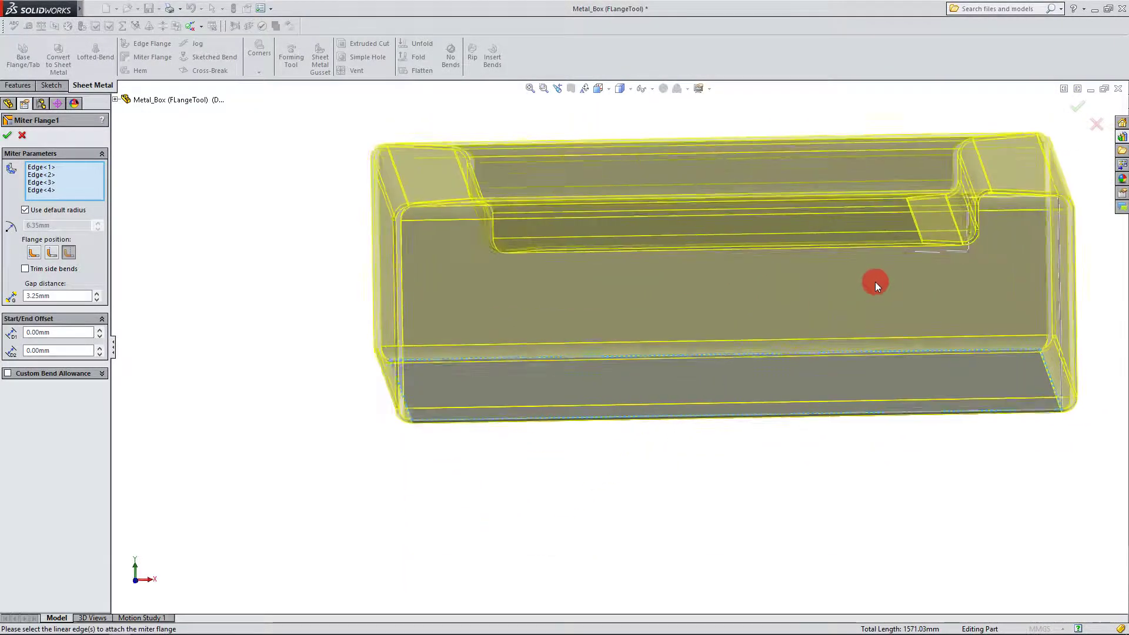
left_click(141, 577)
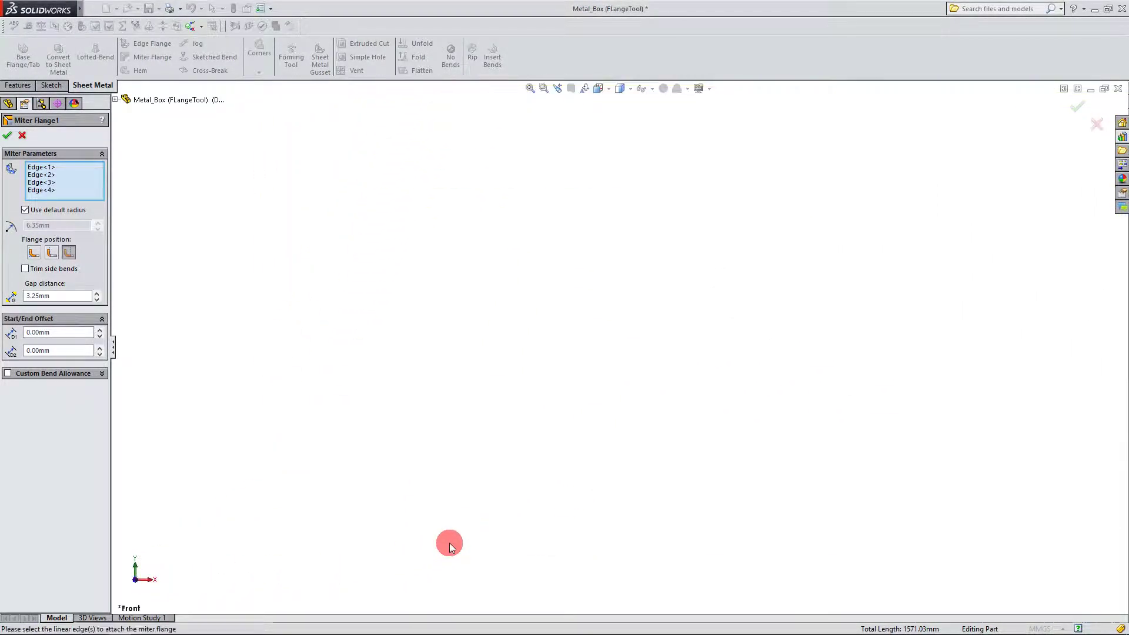
scroll(549, 179, "up", 10)
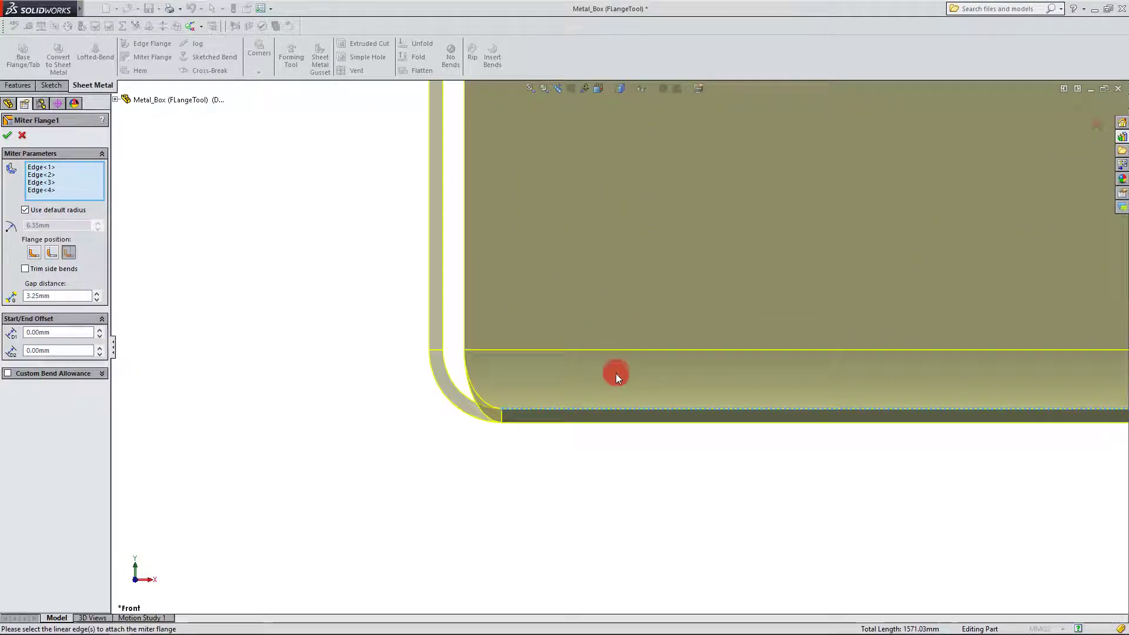
scroll(616, 373, "up", 1)
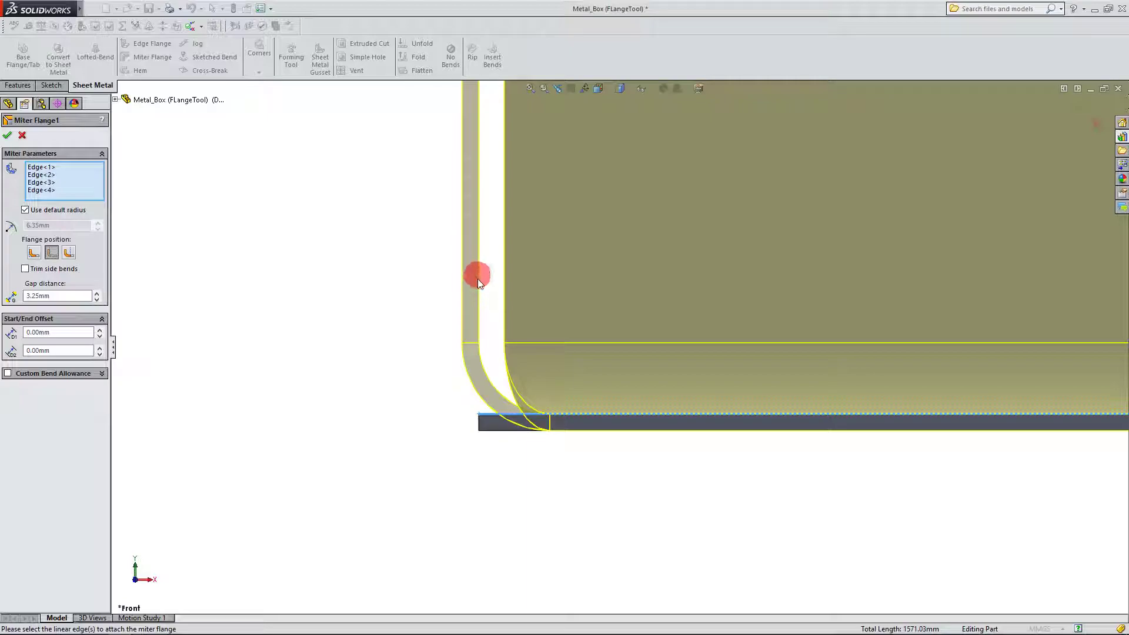
left_click(33, 252)
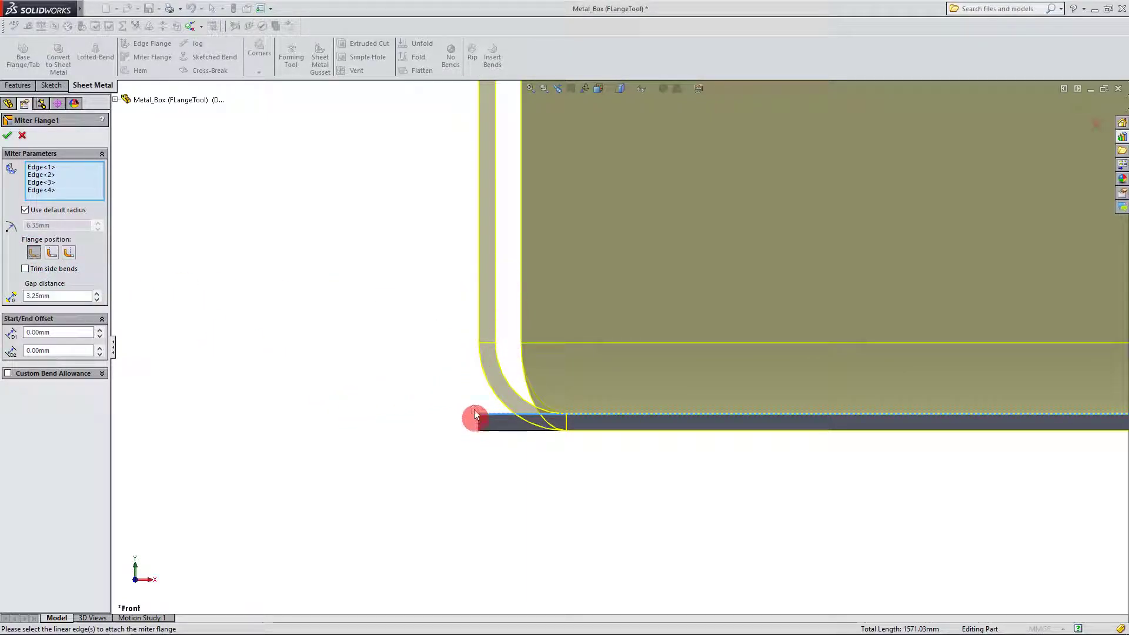
key("ctrl+7")
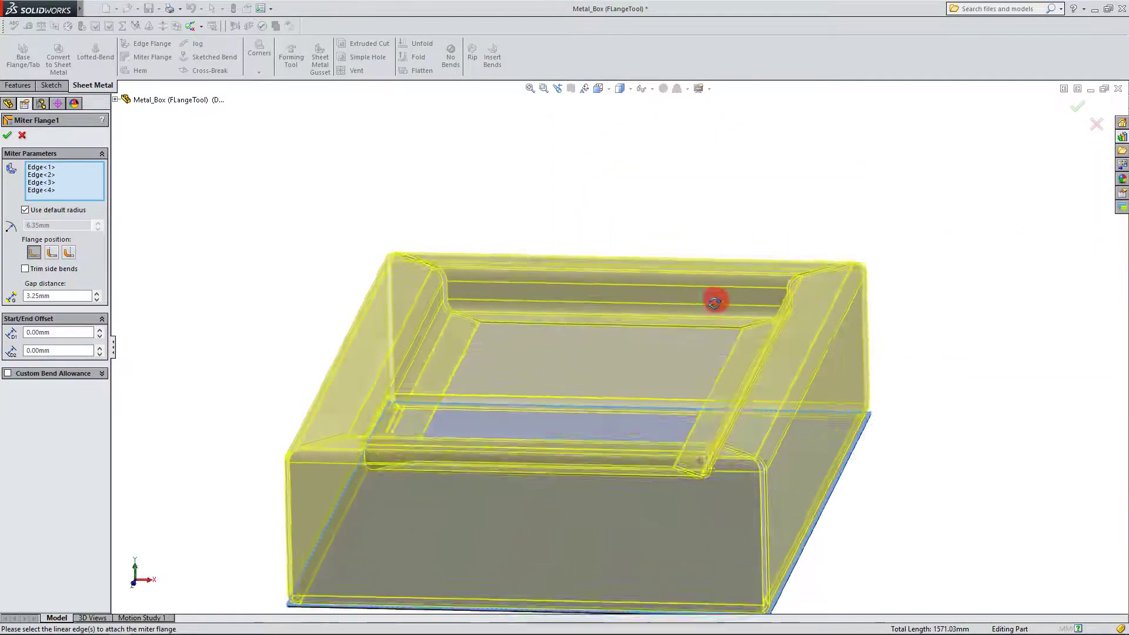
Preview wider corner gaps by stepping the gap distance up to 13.25 mm
middle_click_drag(708, 336, 718, 499)
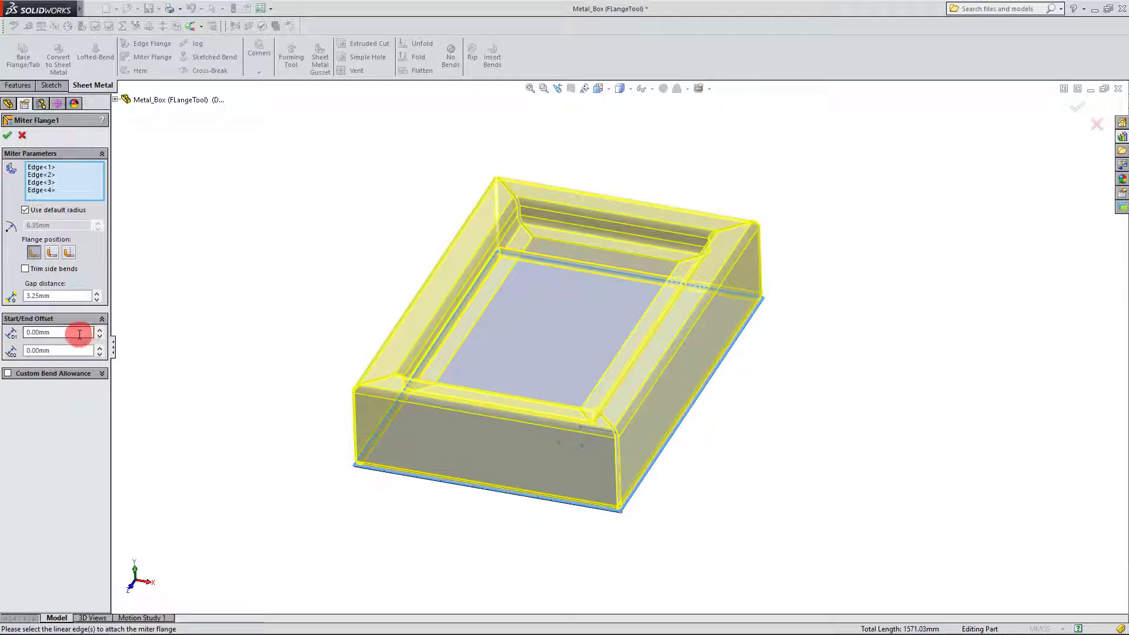
left_click(50, 296)
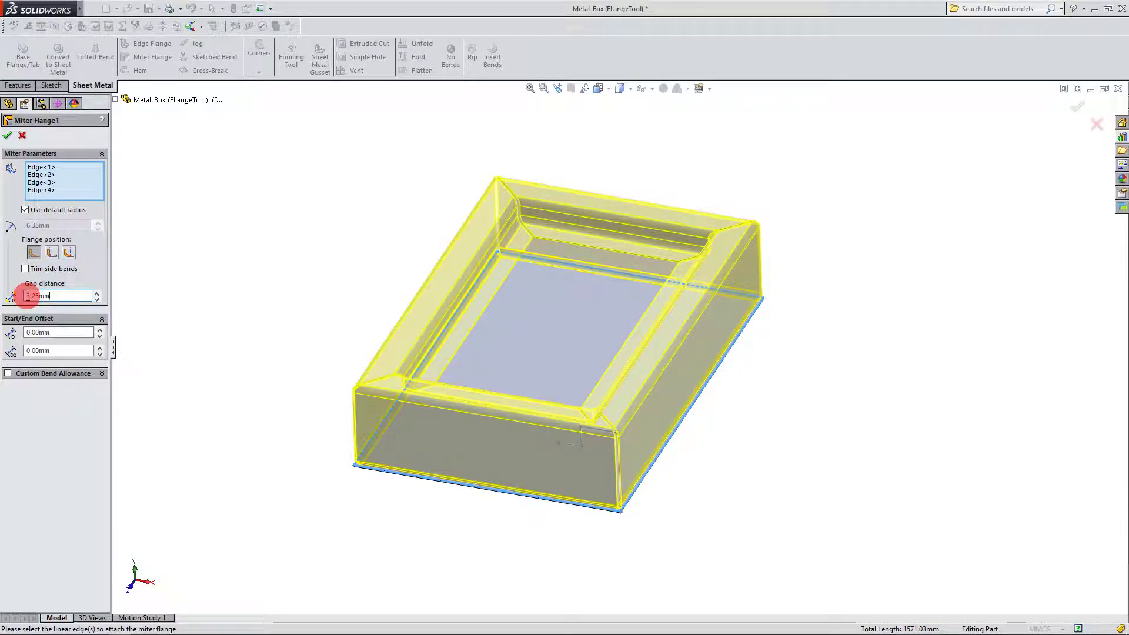
scroll(629, 511, "up", 3)
middle_click_drag(648, 509, 659, 460)
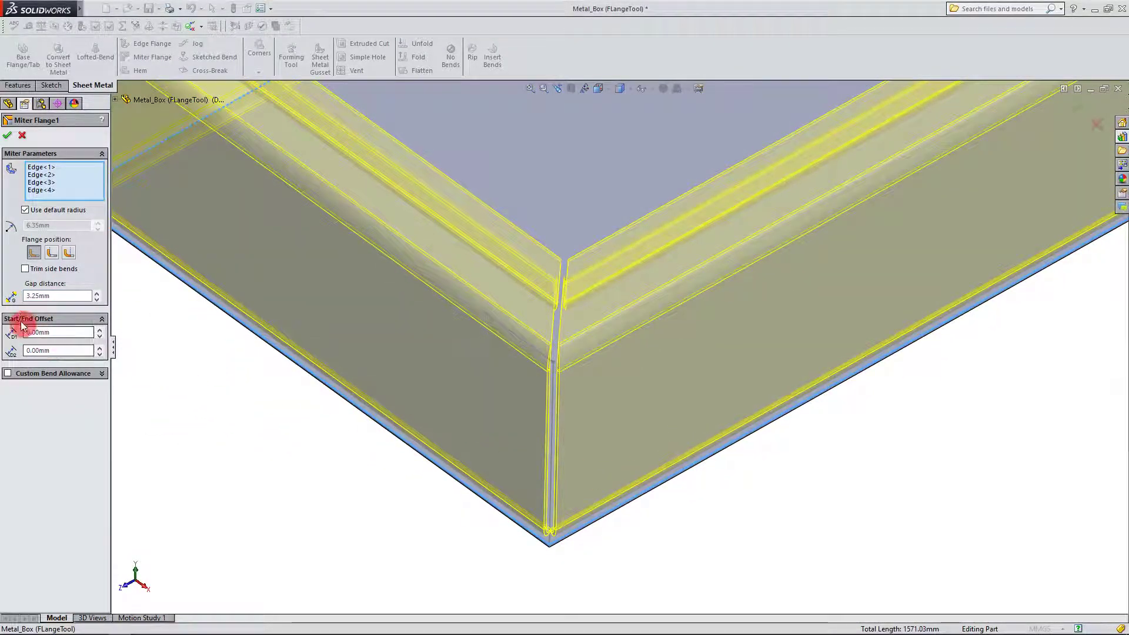
left_click(96, 297)
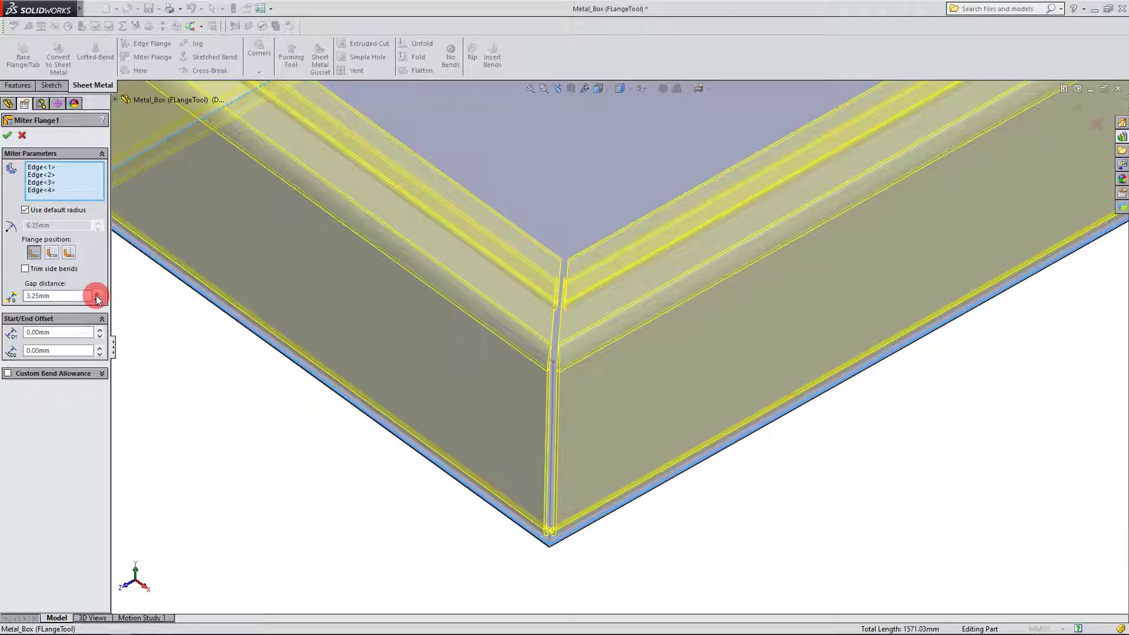
left_click(96, 296)
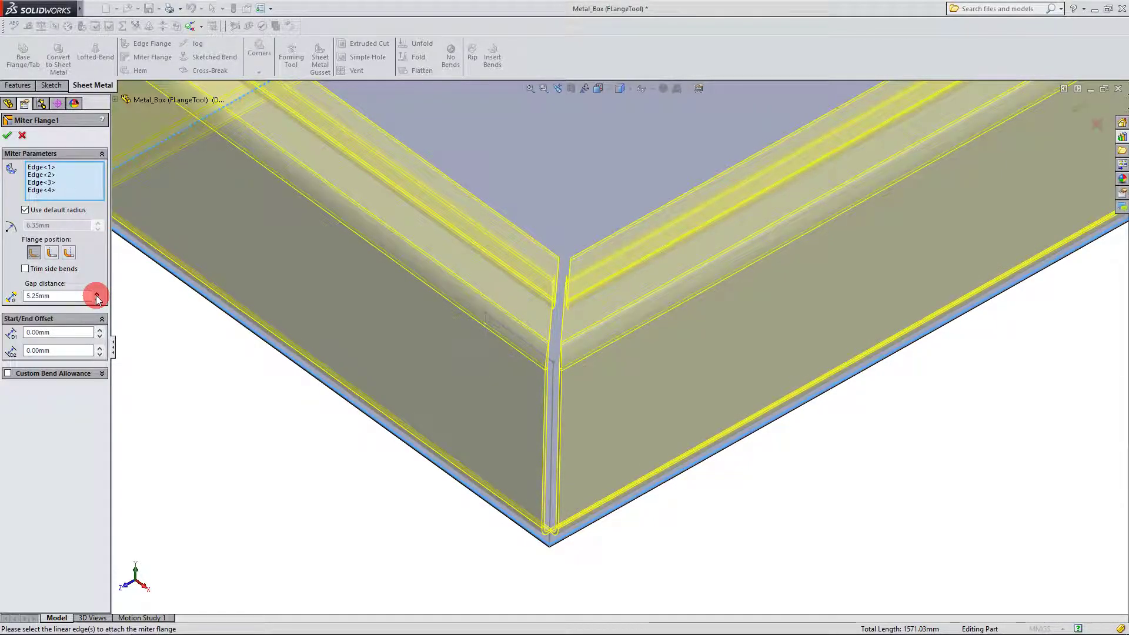
left_click(96, 296)
left_click(97, 295)
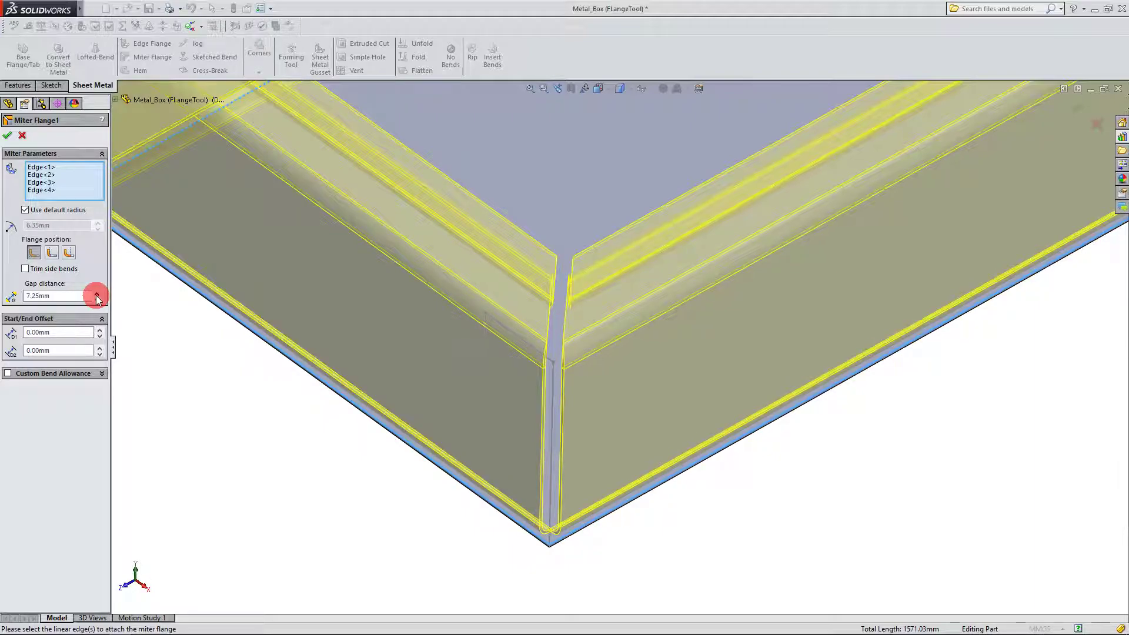
left_click(96, 295)
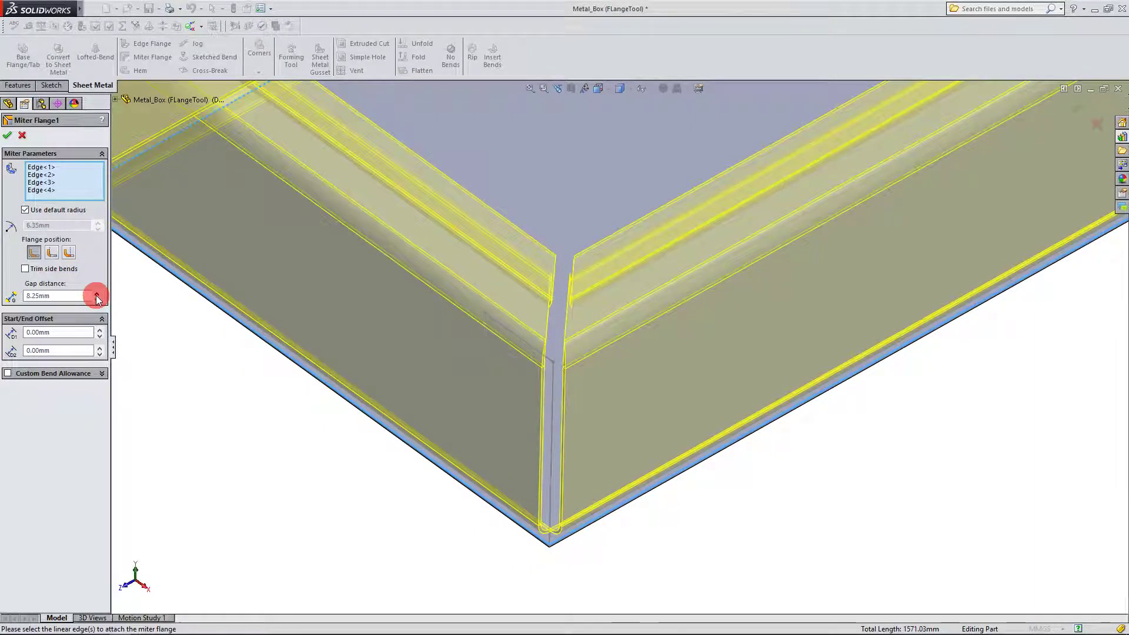
left_click(97, 295)
left_click(97, 295)
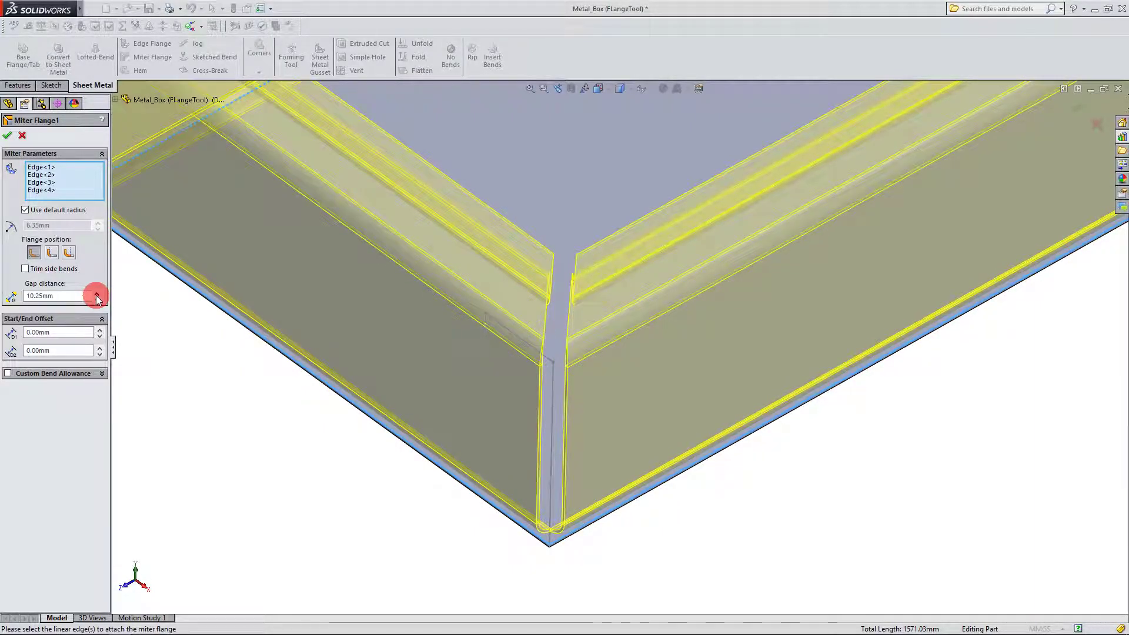
left_click(96, 295)
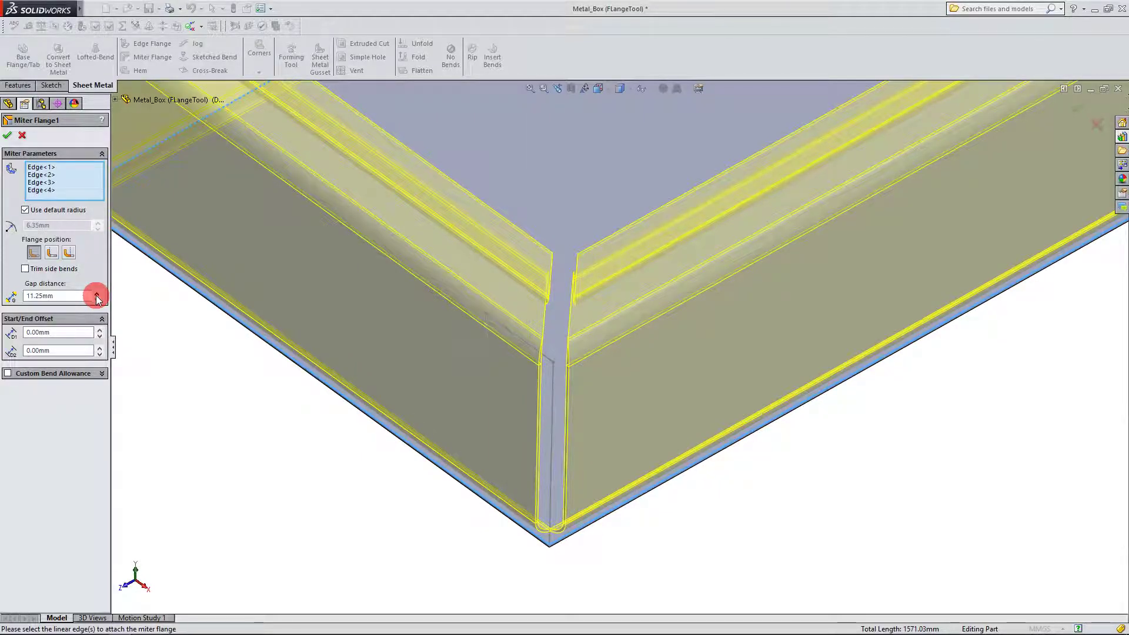
left_click(97, 296)
left_click(97, 295)
scroll(470, 457, "up", 5)
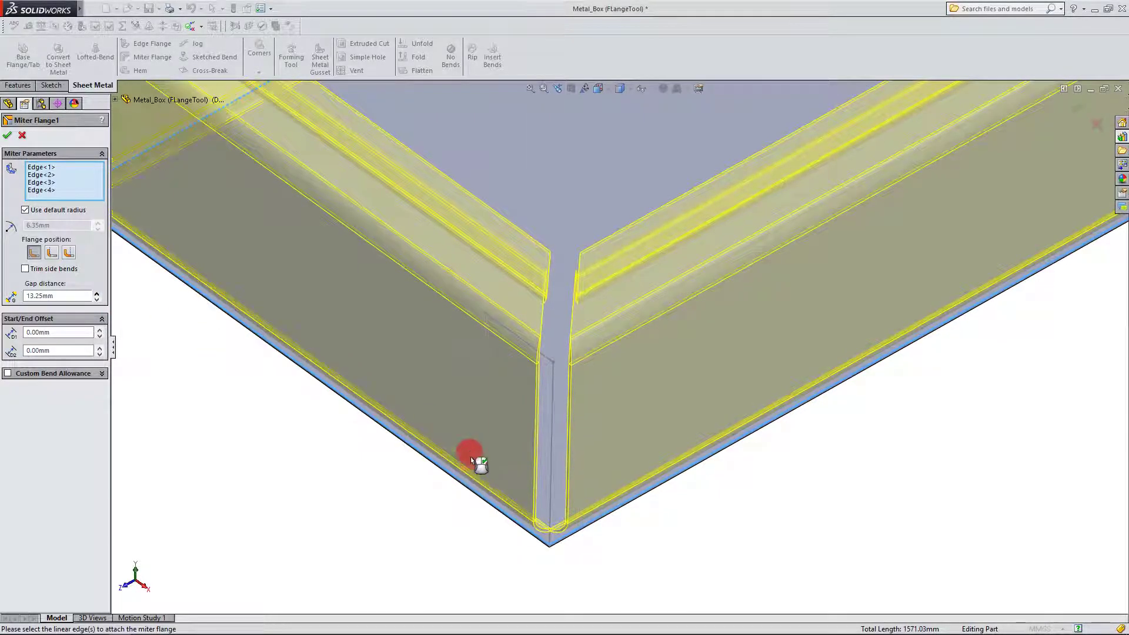
middle_click_drag(474, 464, 544, 486)
scroll(545, 487, "down", 3)
Set the gap distance to 1.00 mm and inspect the corner seam
left_click_drag(83, 296, 24, 296)
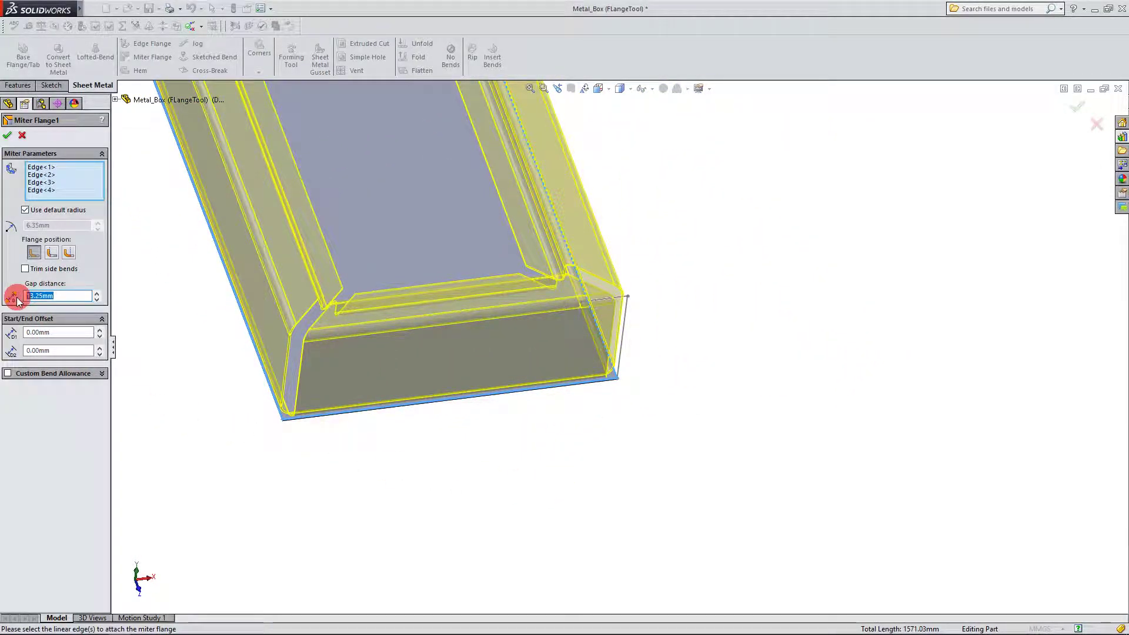
type("1.")
left_click(67, 489)
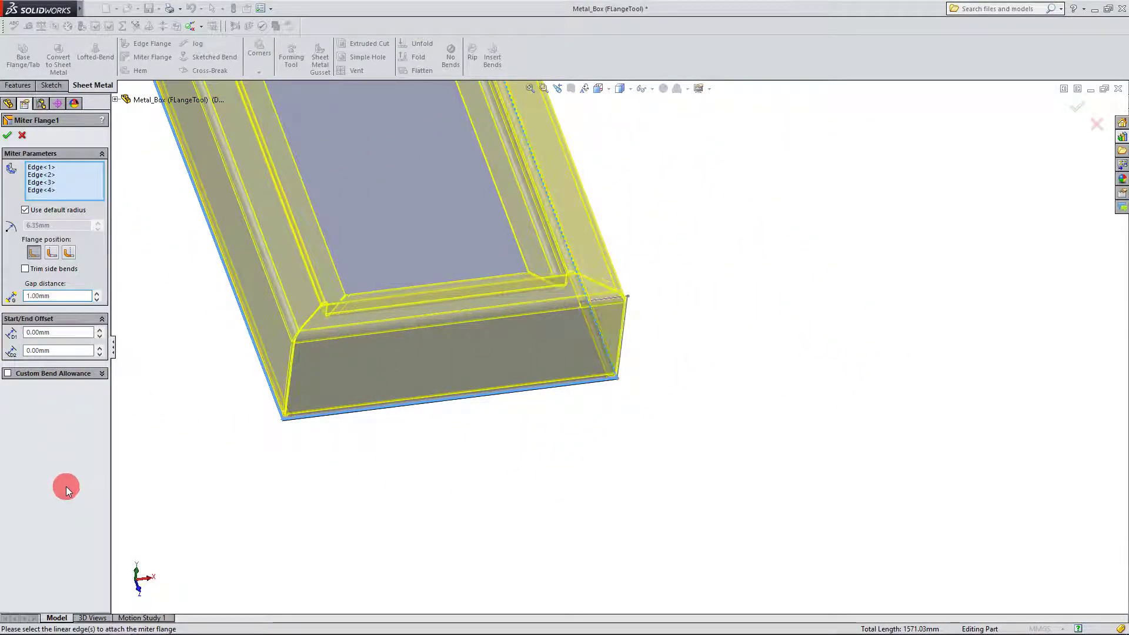
scroll(340, 323, "down", 6)
scroll(374, 436, "up", 3)
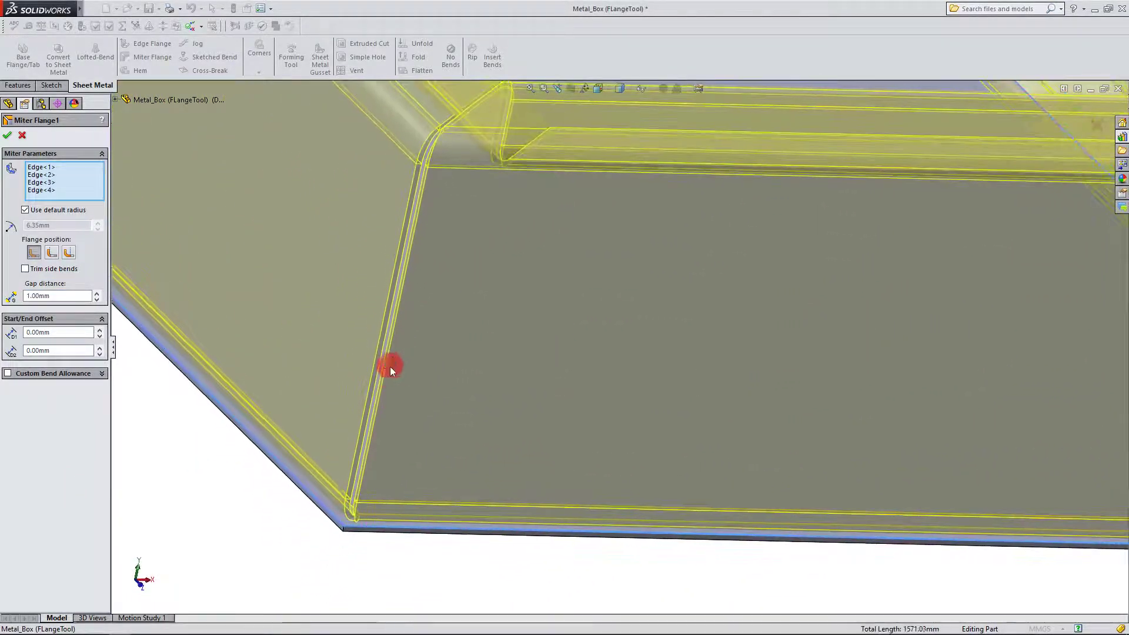
mouse_move(388, 365)
middle_mouse_down()
mouse_move(449, 416)
mouse_move(486, 360)
mouse_move(461, 453)
mouse_move(549, 406)
mouse_move(570, 416)
mouse_move(553, 394)
mouse_move(152, 383)
middle_mouse_up()
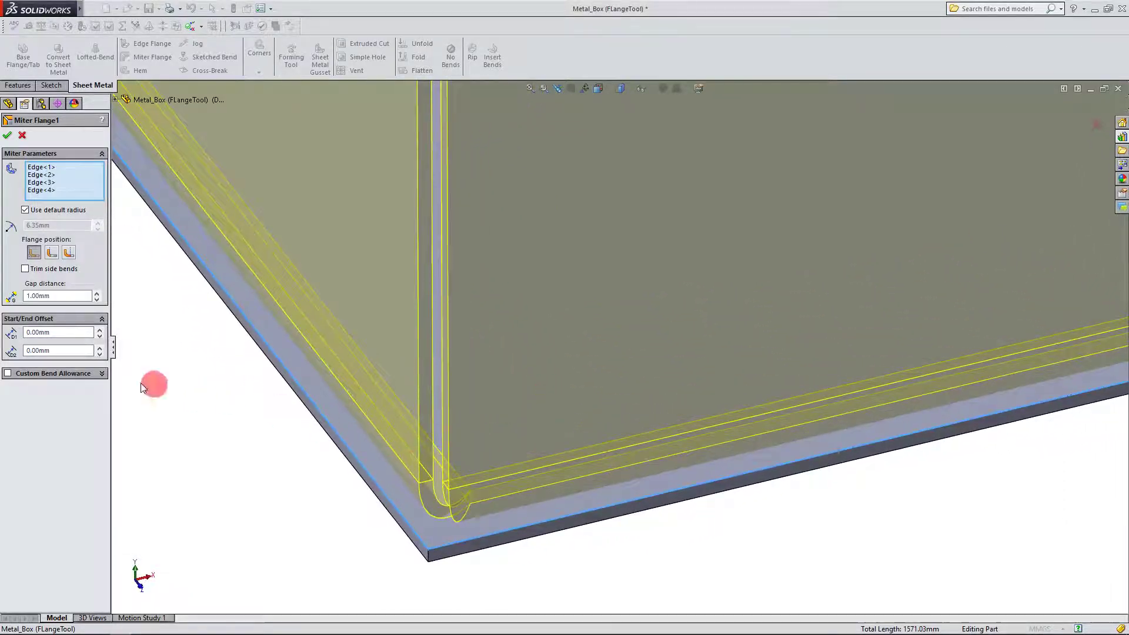
Enable a custom K-Factor 0.5 bend allowance and trim the side bends
left_click(8, 373)
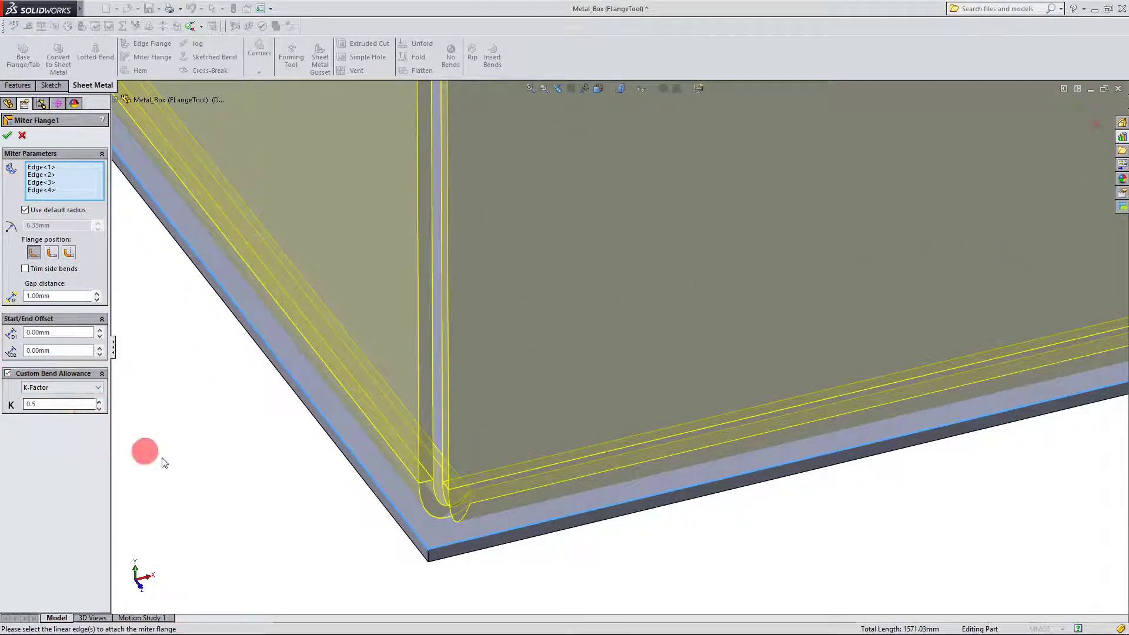
mouse_move(164, 463)
middle_mouse_down()
mouse_move(391, 474)
mouse_move(424, 512)
mouse_move(433, 436)
mouse_move(375, 428)
mouse_move(365, 461)
mouse_move(574, 368)
mouse_move(548, 483)
mouse_move(645, 352)
mouse_move(605, 342)
mouse_move(643, 368)
mouse_move(597, 452)
mouse_move(645, 345)
mouse_move(511, 431)
middle_mouse_up()
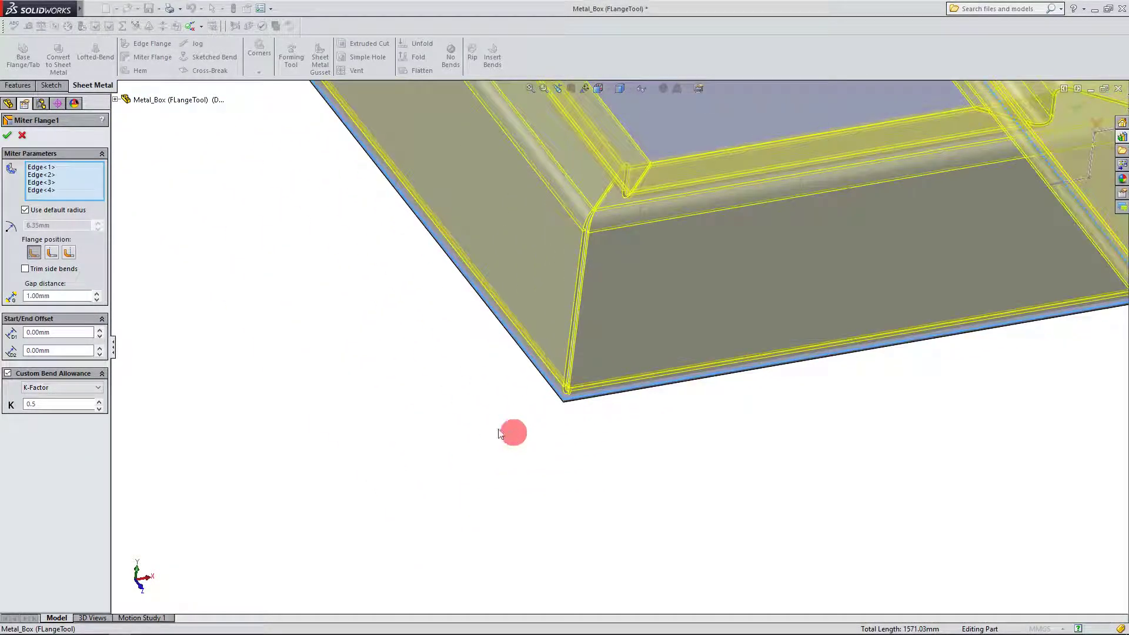
left_click(27, 269)
mouse_move(645, 336)
middle_mouse_down()
mouse_move(591, 403)
mouse_move(426, 358)
mouse_move(439, 315)
mouse_move(461, 315)
mouse_move(436, 373)
mouse_move(445, 415)
mouse_move(441, 390)
mouse_move(458, 416)
mouse_move(402, 401)
mouse_move(436, 474)
mouse_move(466, 393)
mouse_move(479, 254)
mouse_move(482, 469)
mouse_move(476, 395)
mouse_move(549, 396)
mouse_move(171, 347)
middle_mouse_up()
Apply the miter flange changes, then reopen Miter Flange1 for editing
left_click(8, 136)
left_click(34, 268)
right_click(34, 268)
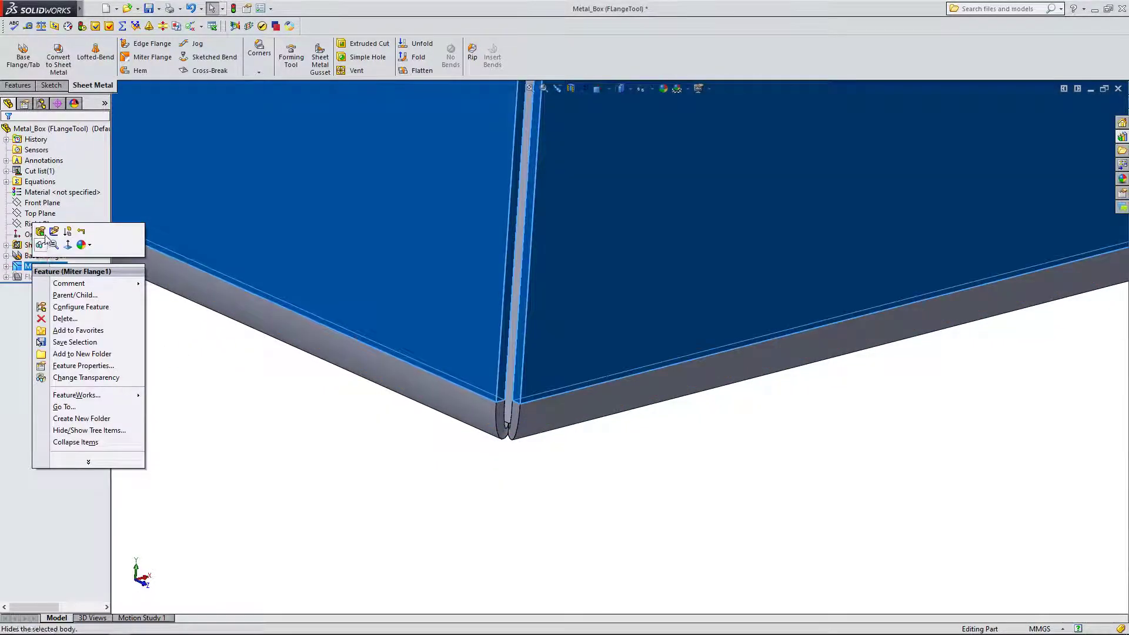
left_click(45, 237)
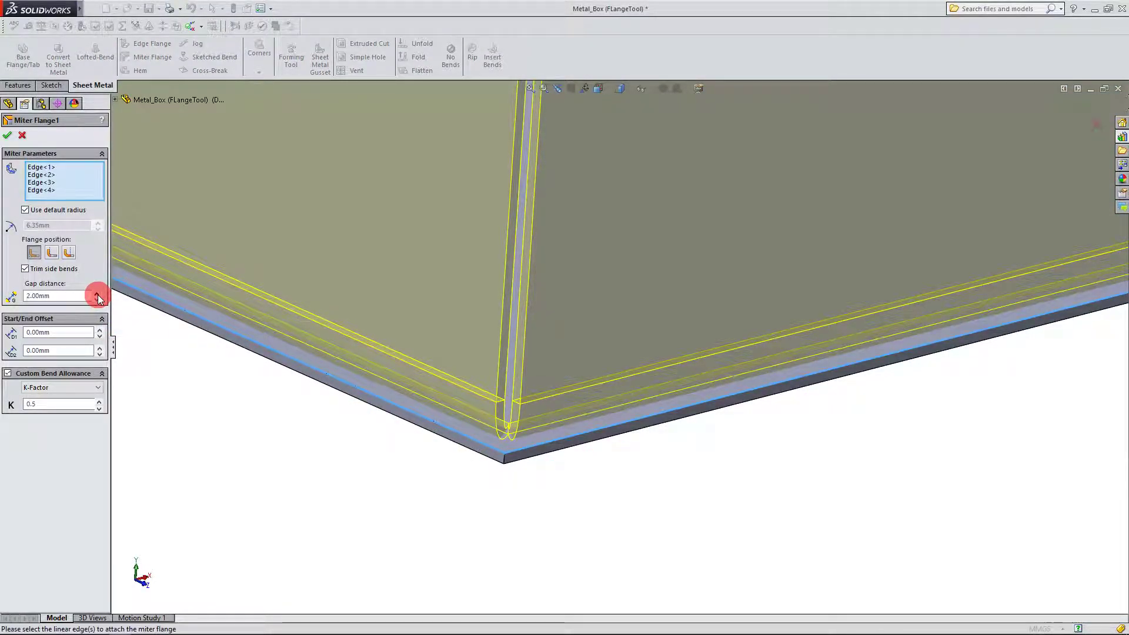
Enter a new gap distance and confirm the trimmed-side-bend miter flange
left_click(30, 296)
type("6")
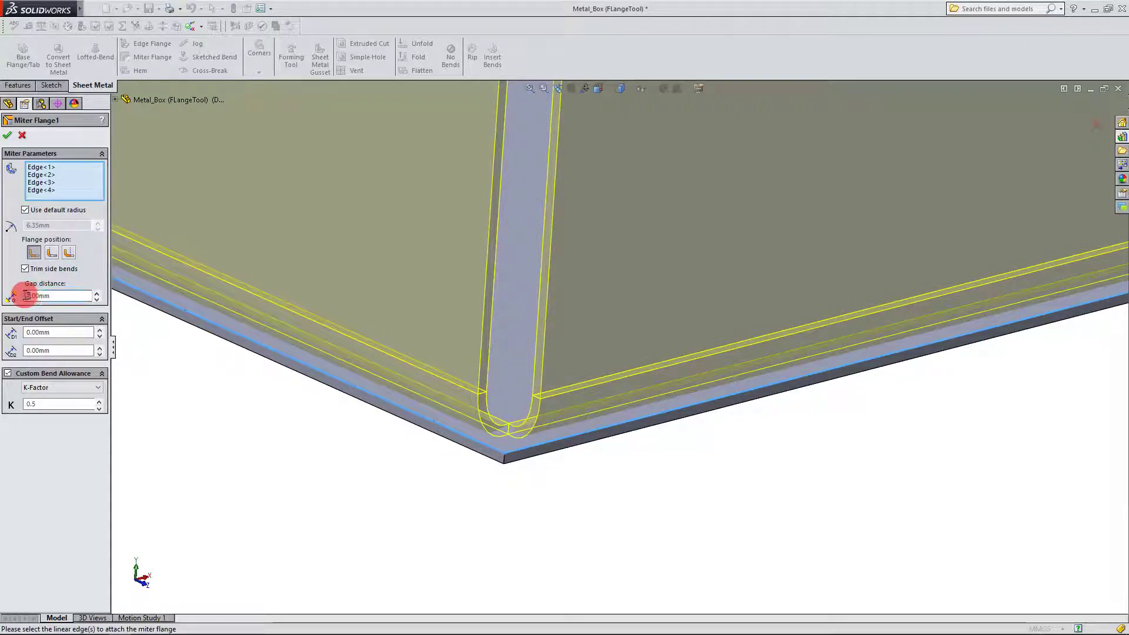
type("0")
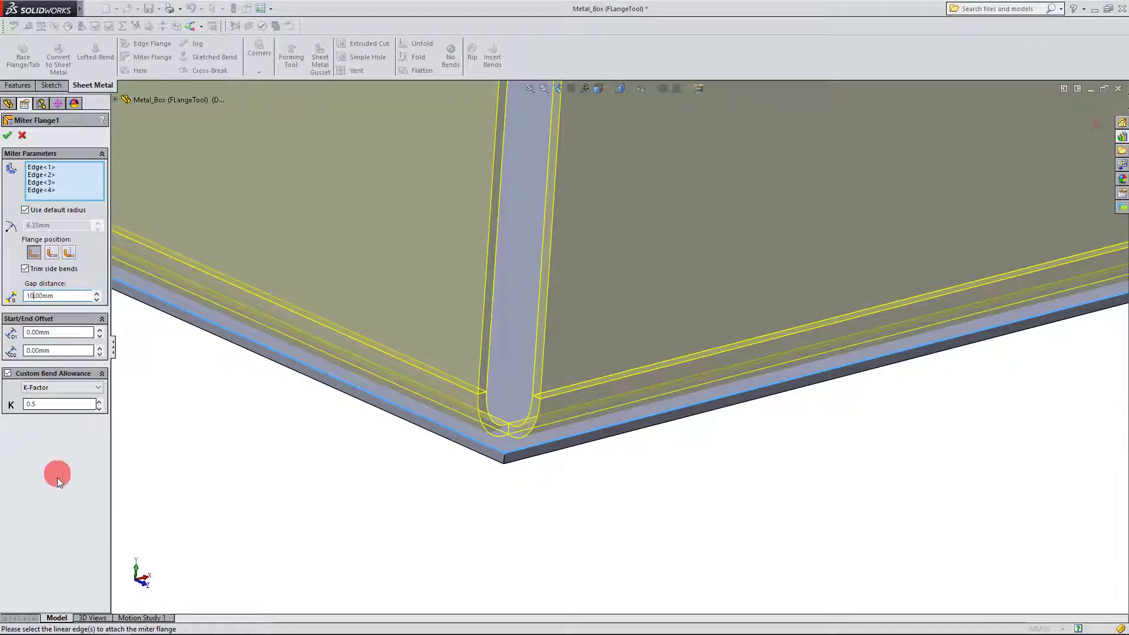
left_click(9, 137)
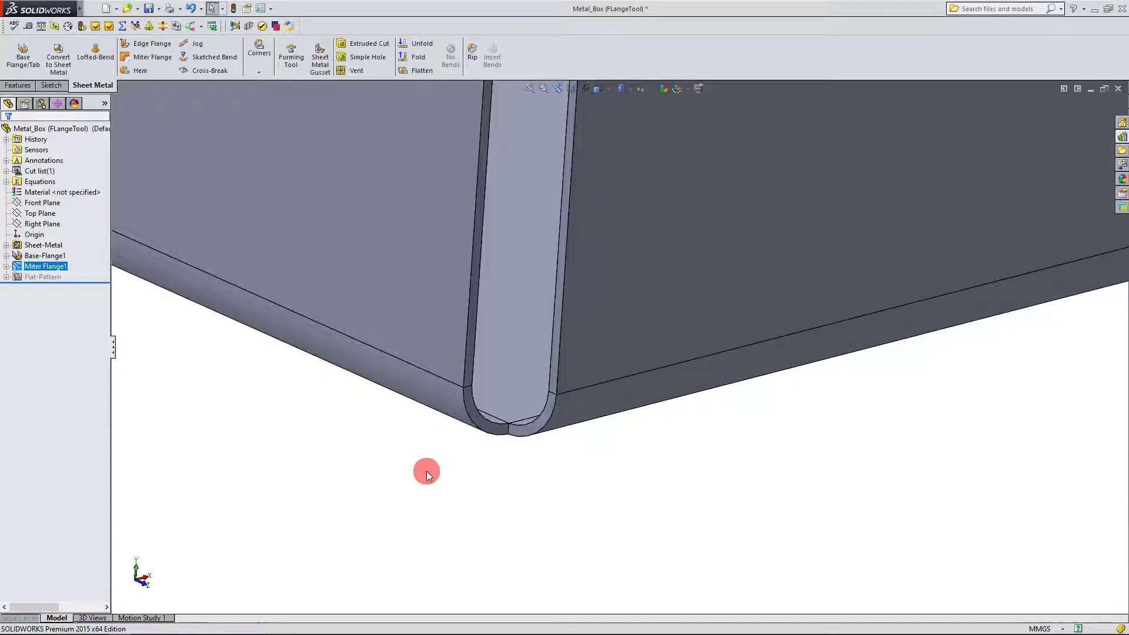
middle_click_drag(425, 469, 588, 355)
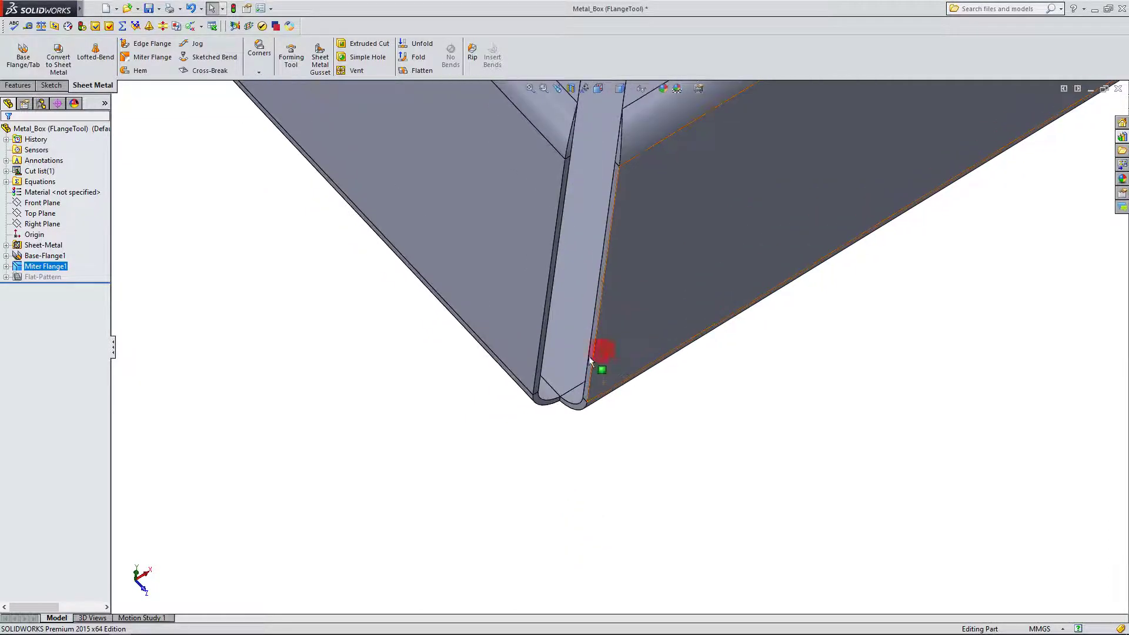
Reopen Miter Flange1 and view the 10.00 mm gap box from above and front
right_click(45, 267)
left_click(55, 233)
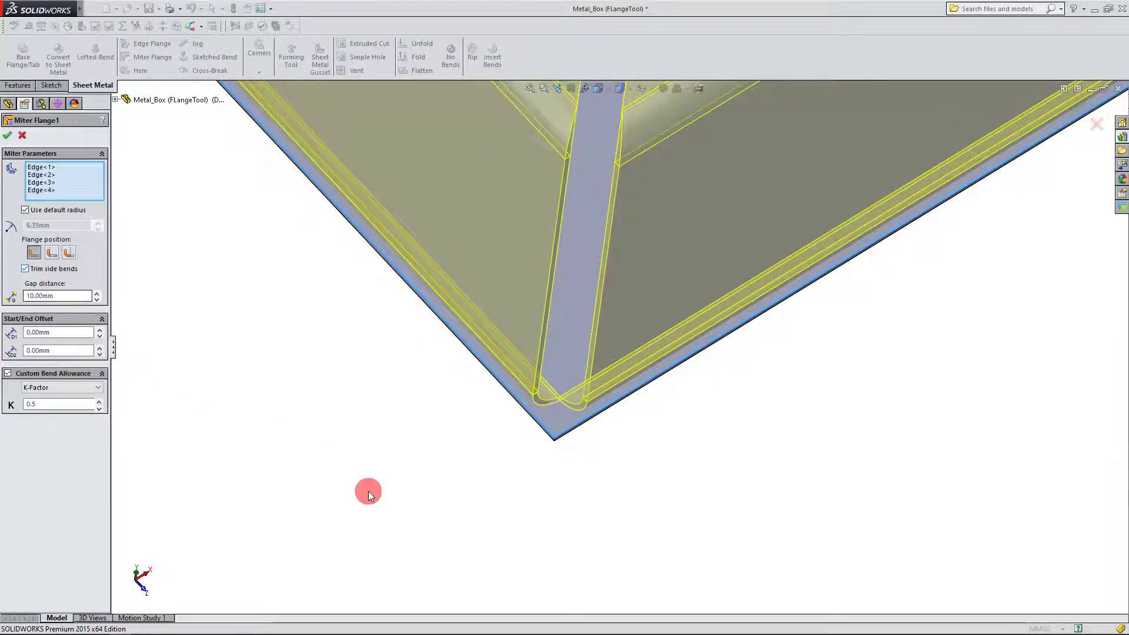
middle_click_drag(369, 491, 488, 496)
scroll(714, 307, "down", 3)
mouse_move(714, 304)
middle_mouse_down()
mouse_move(642, 292)
mouse_move(567, 365)
mouse_move(610, 456)
mouse_move(577, 306)
mouse_move(563, 354)
mouse_move(358, 388)
mouse_move(348, 413)
mouse_move(453, 449)
mouse_move(471, 232)
mouse_move(418, 262)
mouse_move(374, 225)
middle_mouse_up()
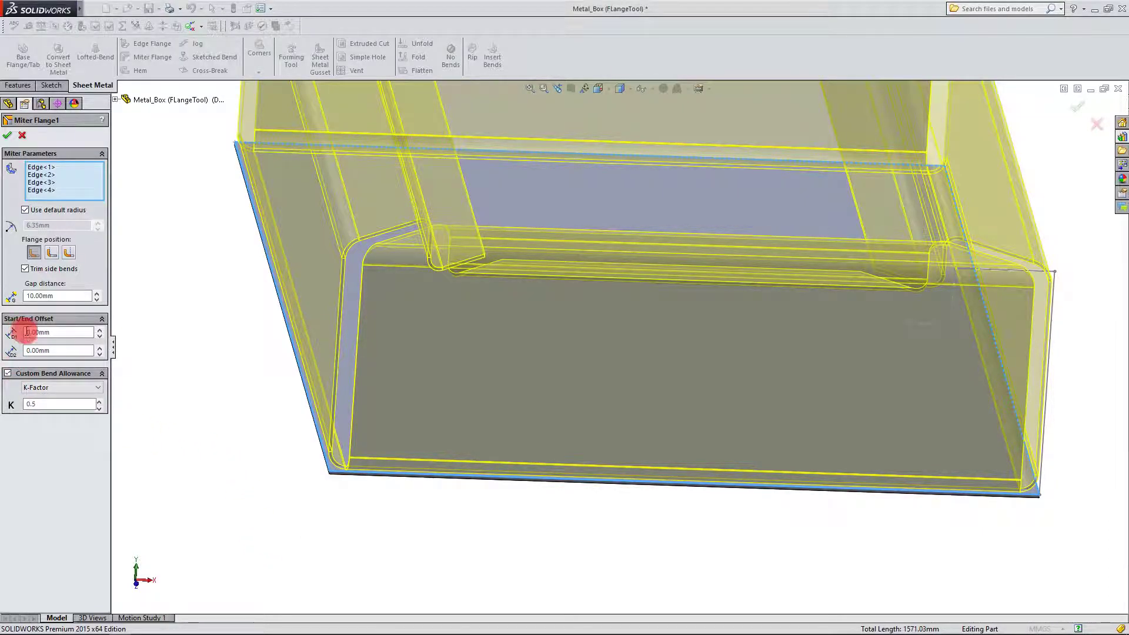
Raise the miter flange start offset to 30.00mm and view the box from above
left_click(109, 333)
left_click(37, 333)
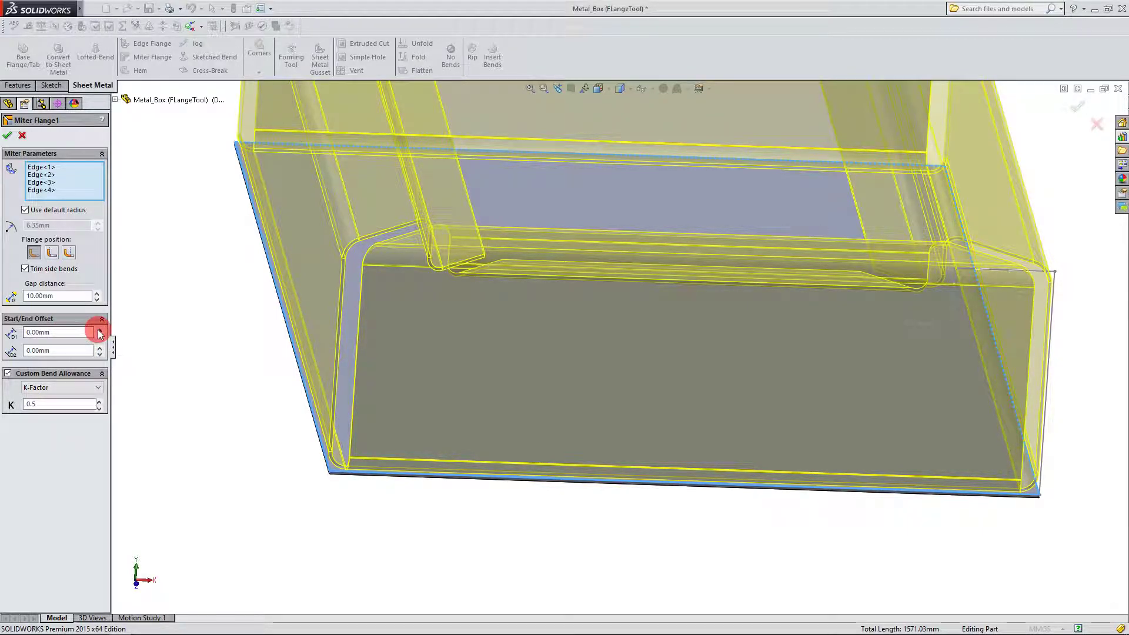
left_click(99, 331)
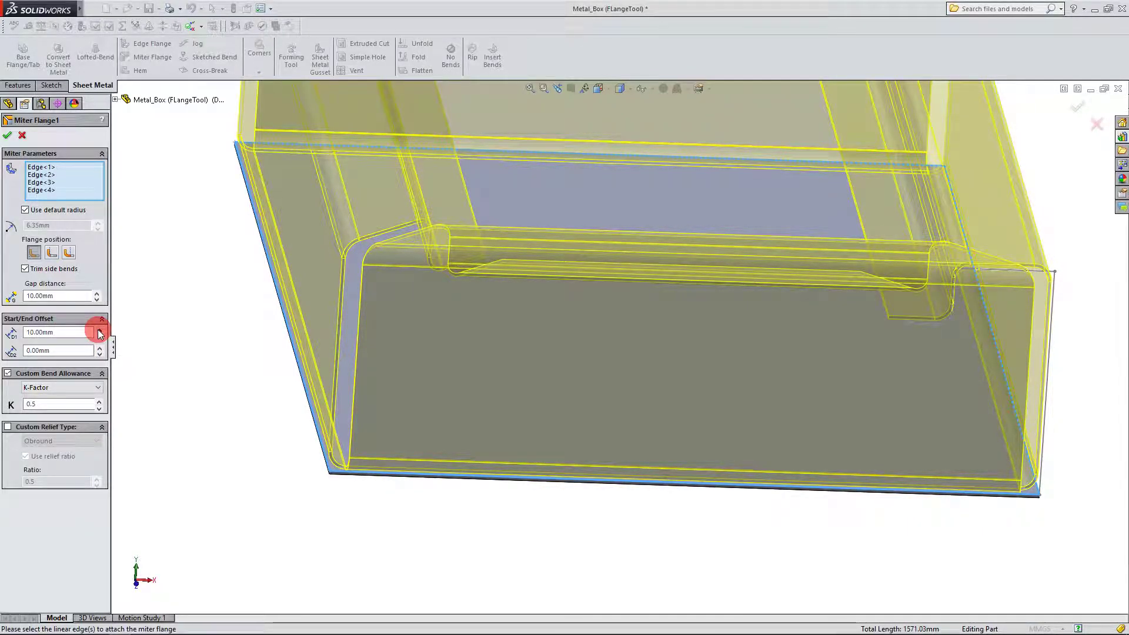
left_click(99, 331)
left_click(99, 333)
scroll(352, 473, "up", 3)
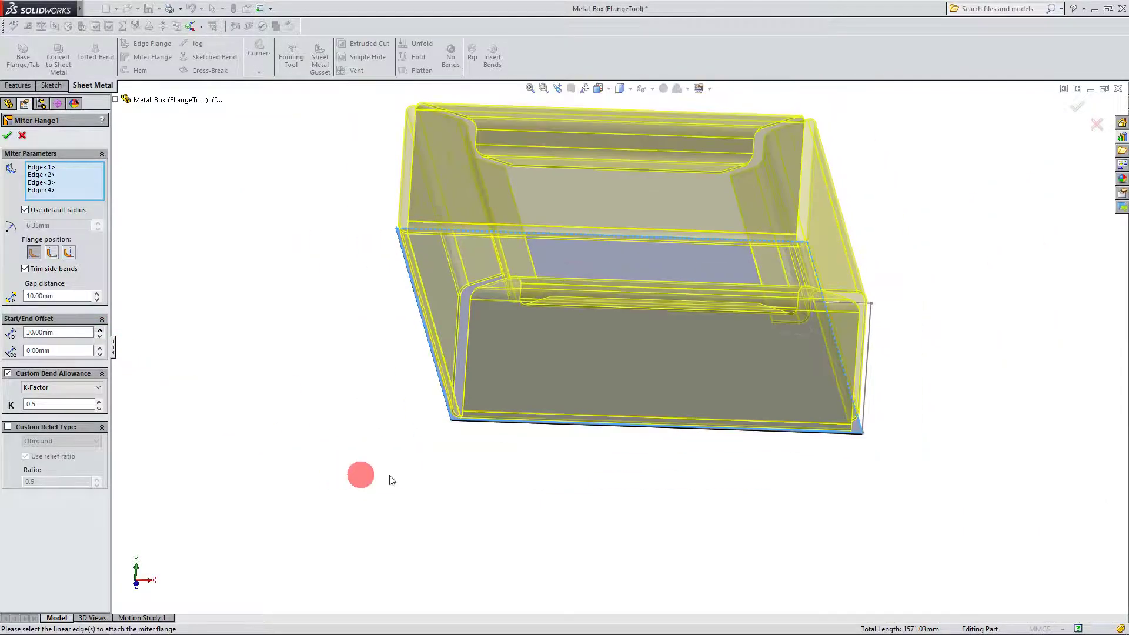
middle_click_drag(388, 479, 620, 544)
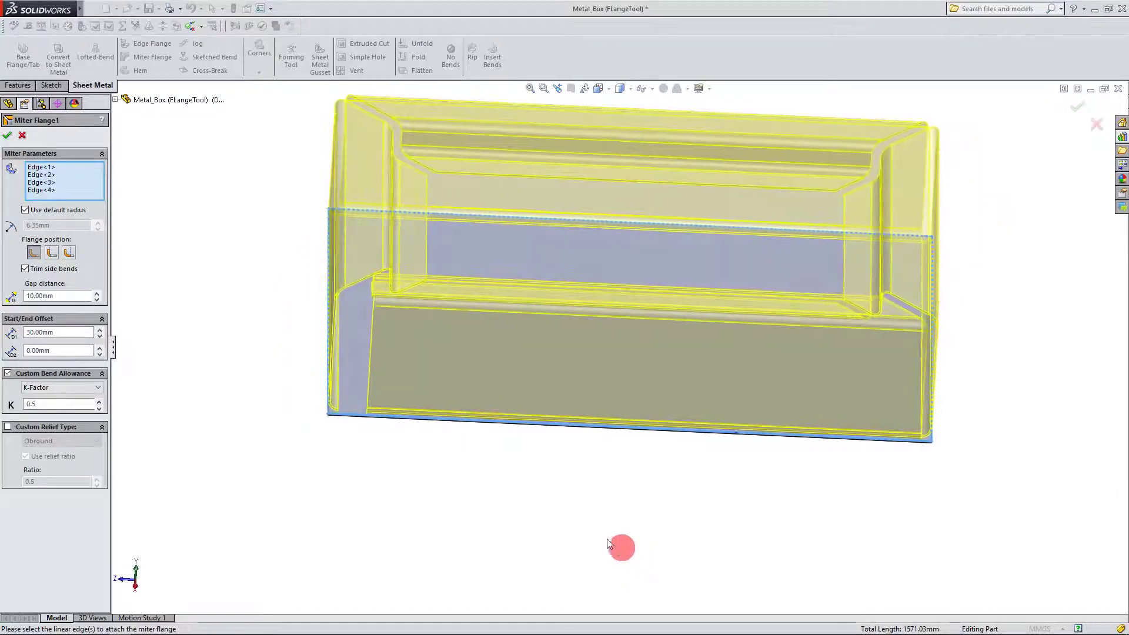
Set the miter flange gap distance to 1.00mm
left_click(95, 292)
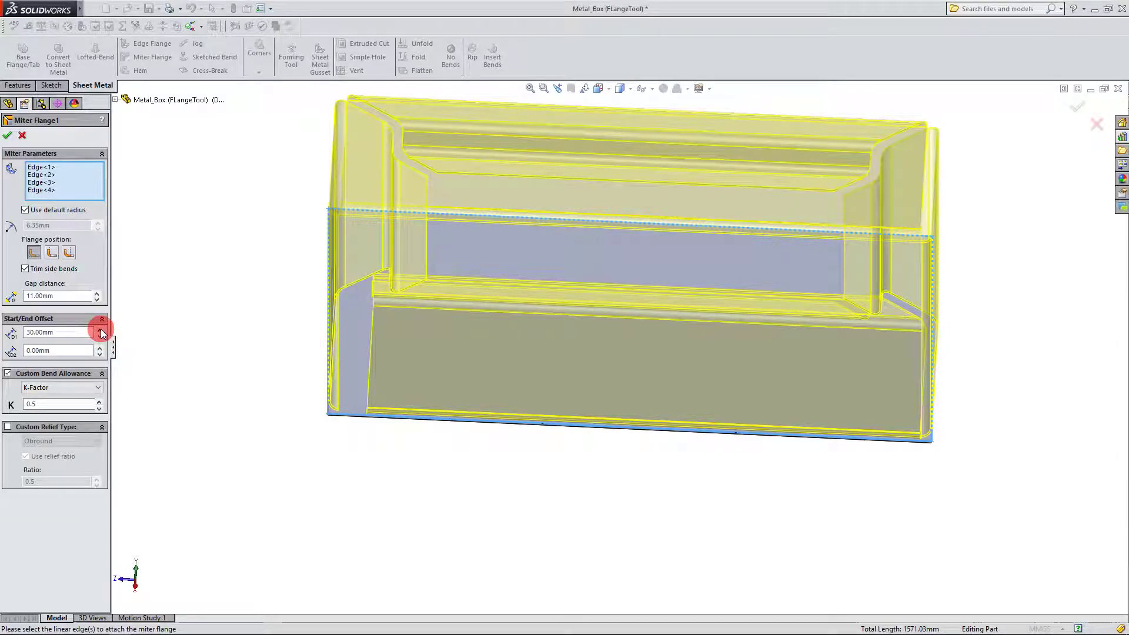
scroll(362, 395, "down", 5)
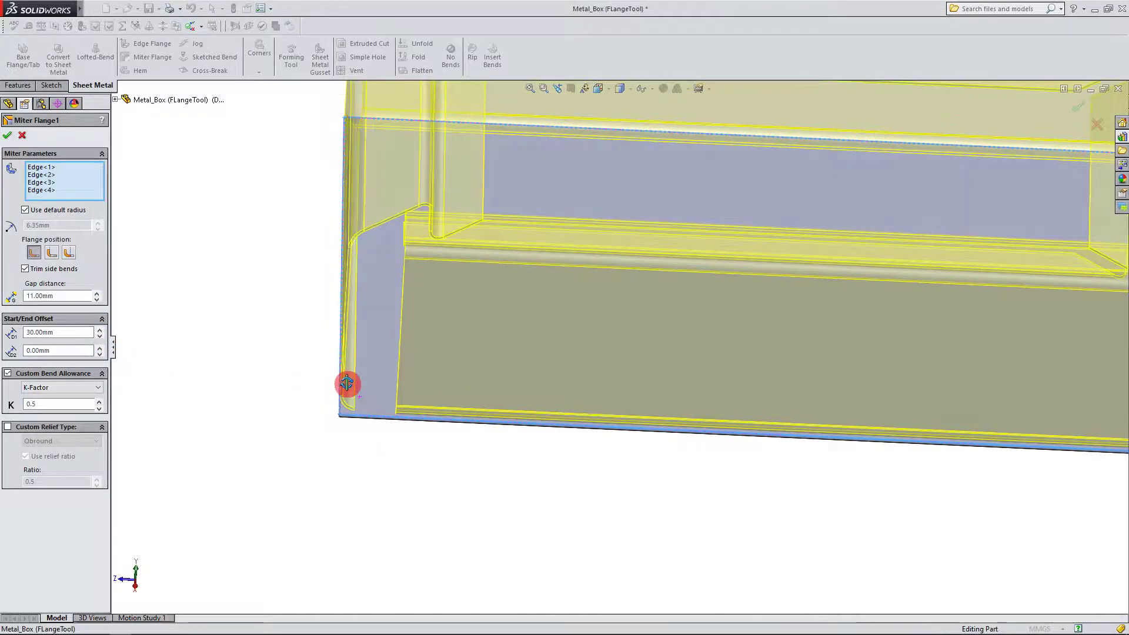
left_click(97, 300)
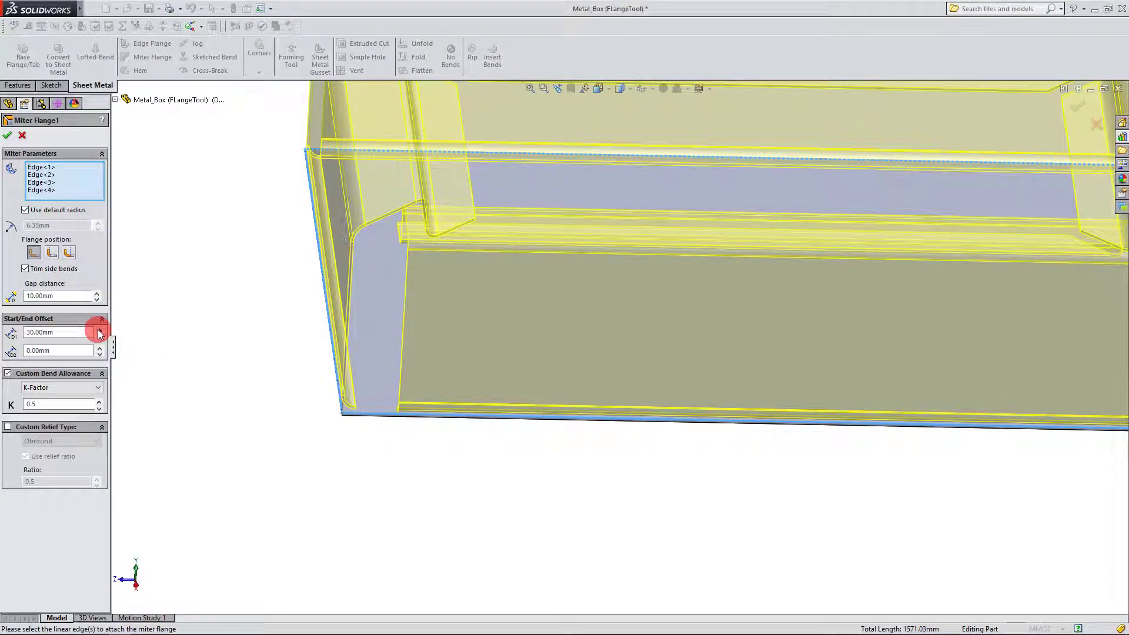
left_click_drag(70, 297, 24, 297)
type("1")
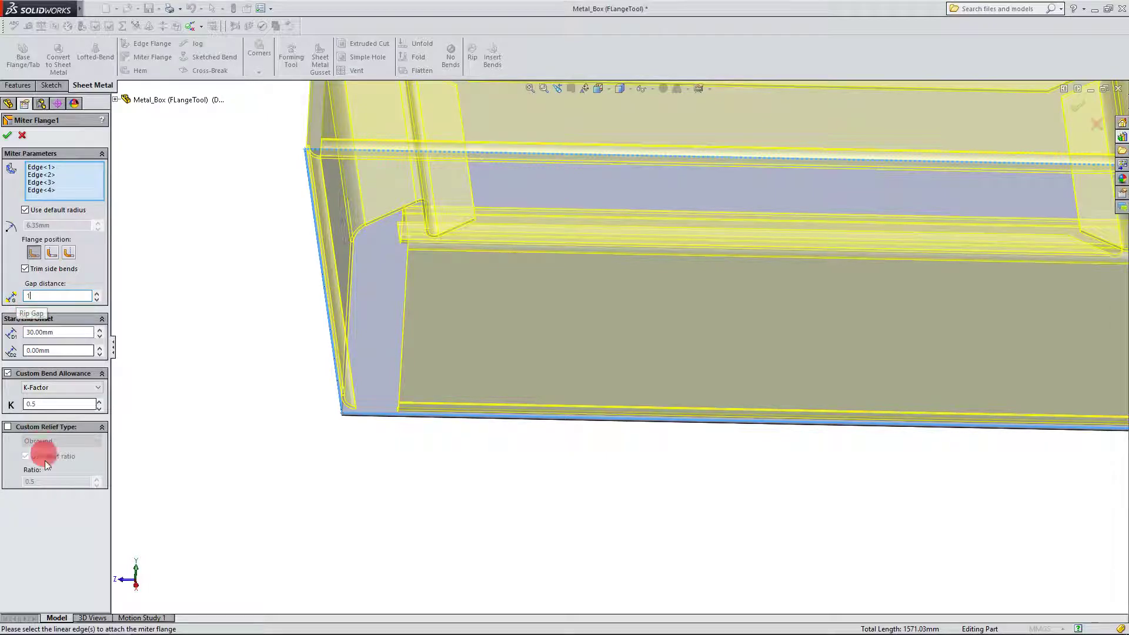
left_click(77, 332)
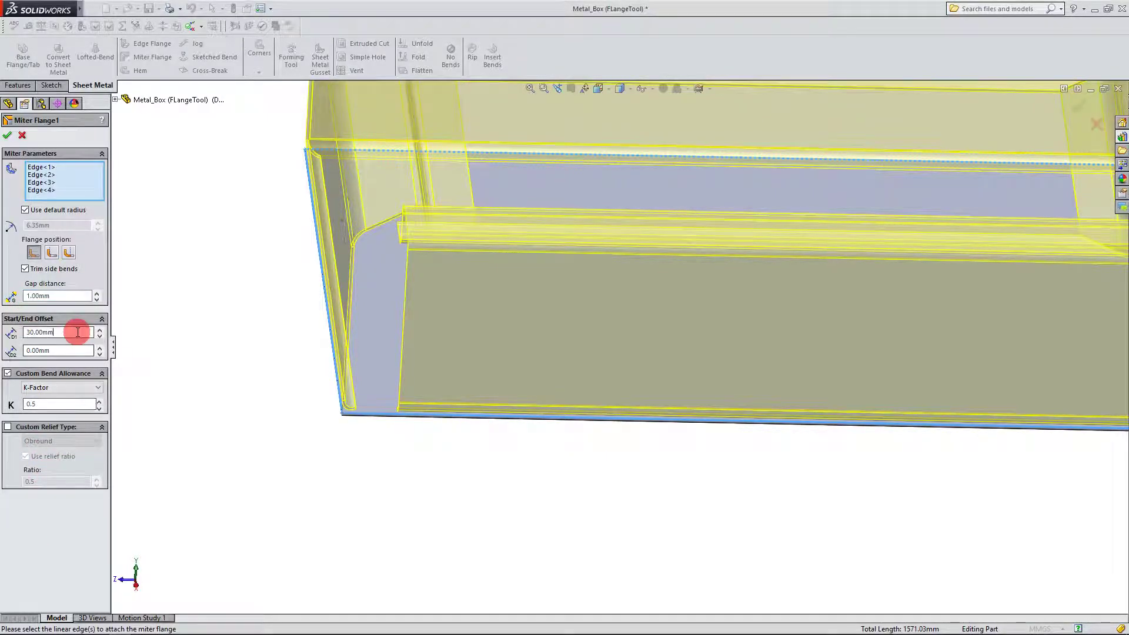
Continue raising the start offset to 70.00mm while viewing the box corner
scroll(388, 470, "up", 5)
mouse_move(524, 435)
middle_mouse_down()
mouse_move(519, 468)
mouse_move(564, 379)
mouse_move(567, 337)
mouse_move(597, 343)
mouse_move(562, 406)
mouse_move(567, 396)
mouse_move(546, 391)
middle_mouse_up()
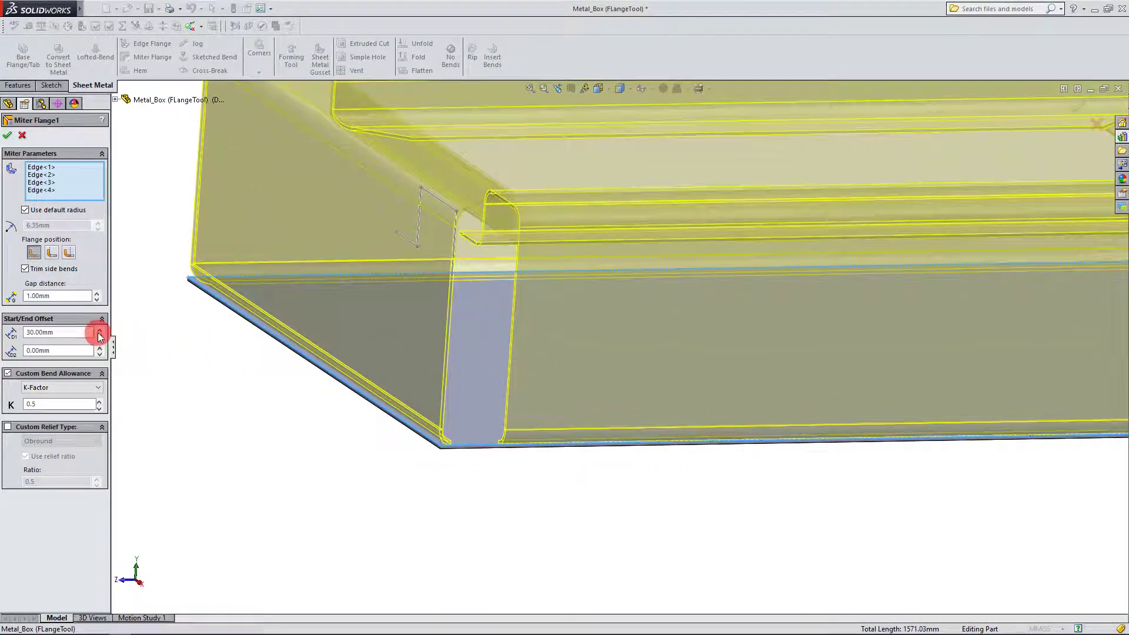
left_click(101, 331)
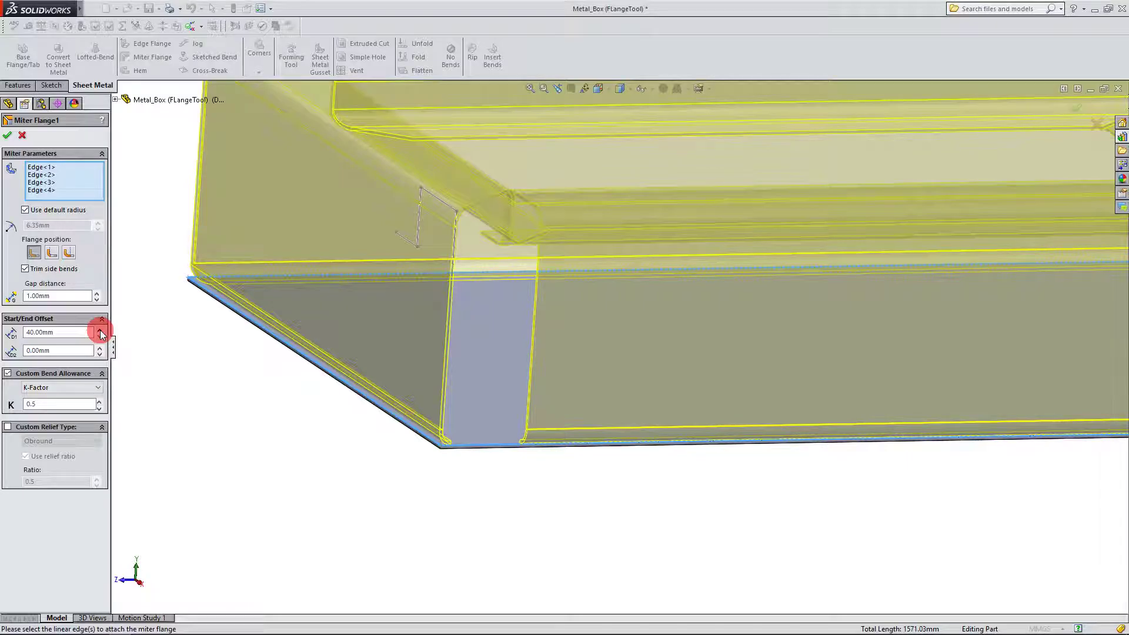
left_click(101, 331)
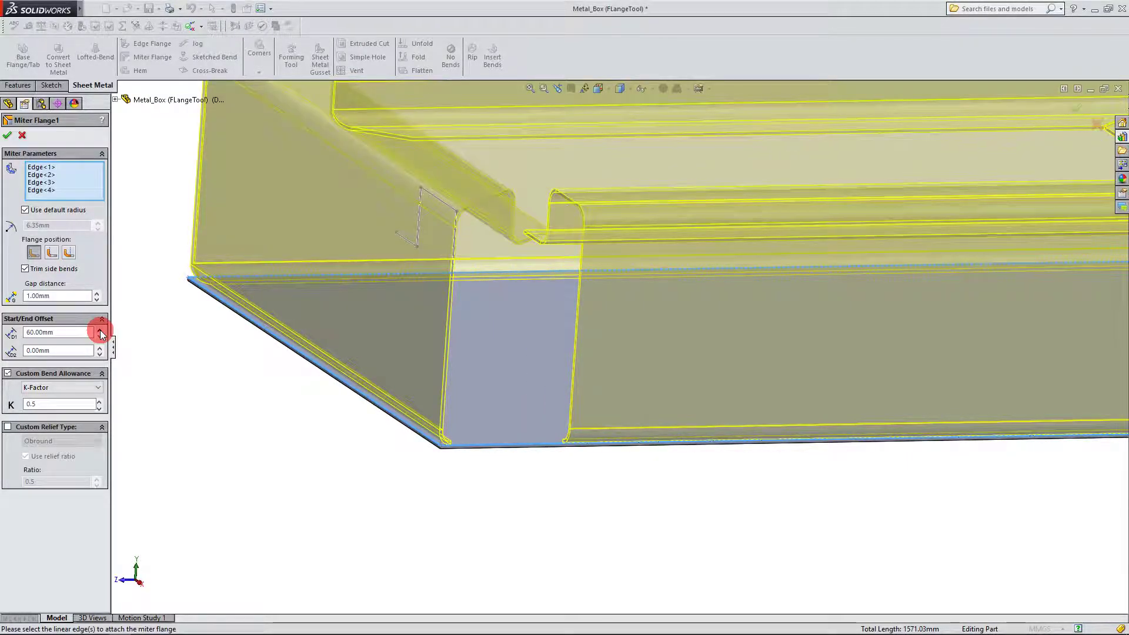
left_click(100, 331)
left_click(100, 331)
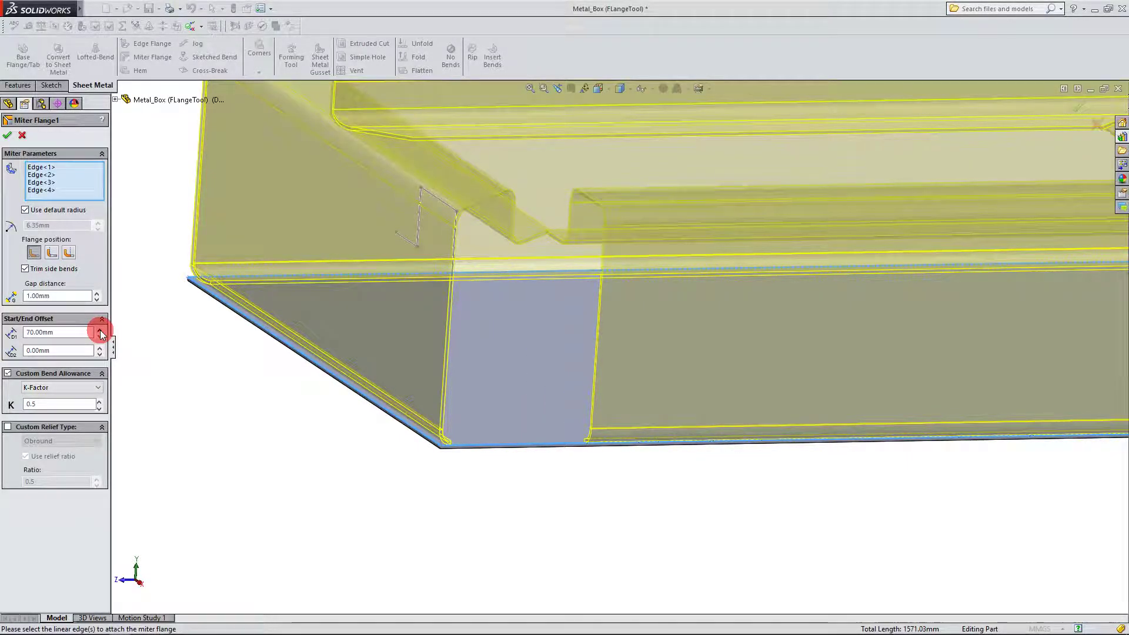
left_click(100, 331)
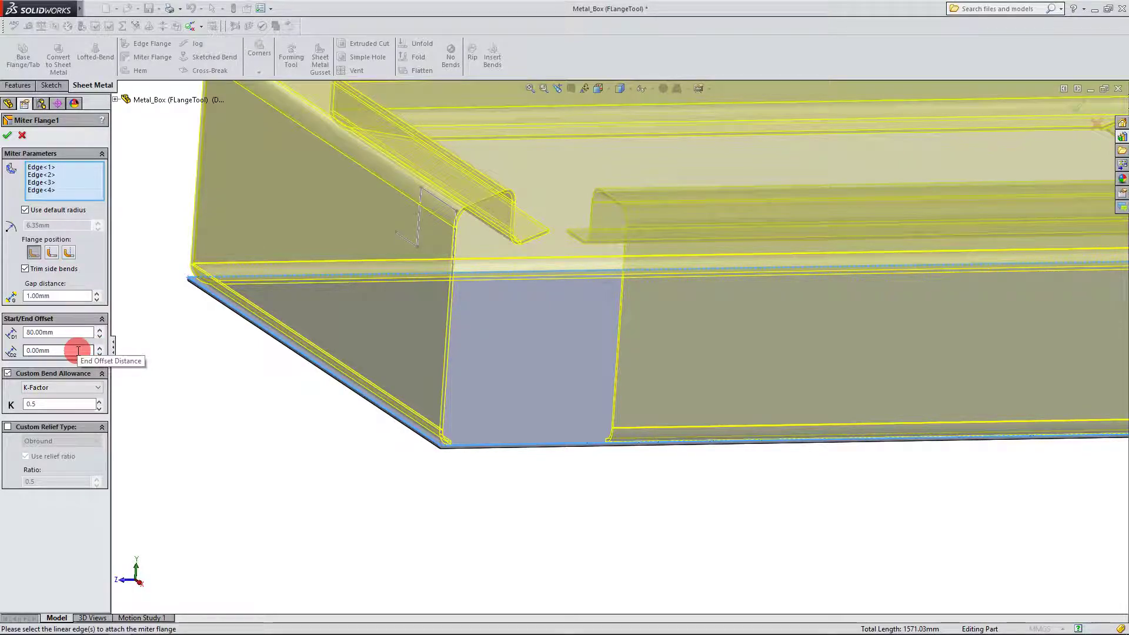
Raise the end offset to 80.00mm and view the box from the top
left_click(99, 353)
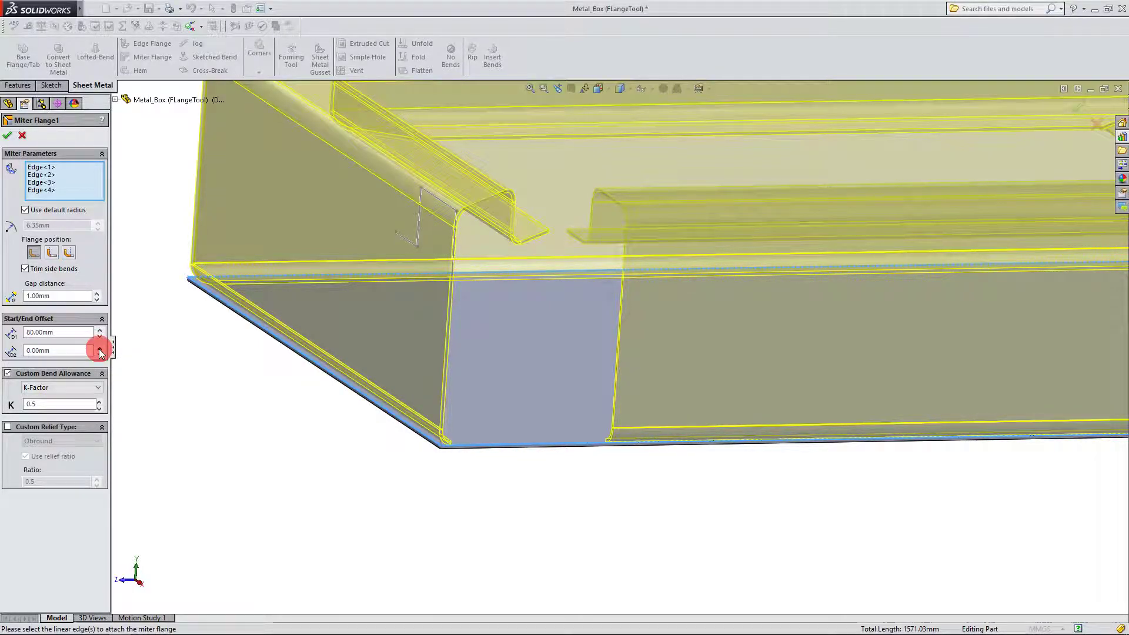
left_click(100, 350)
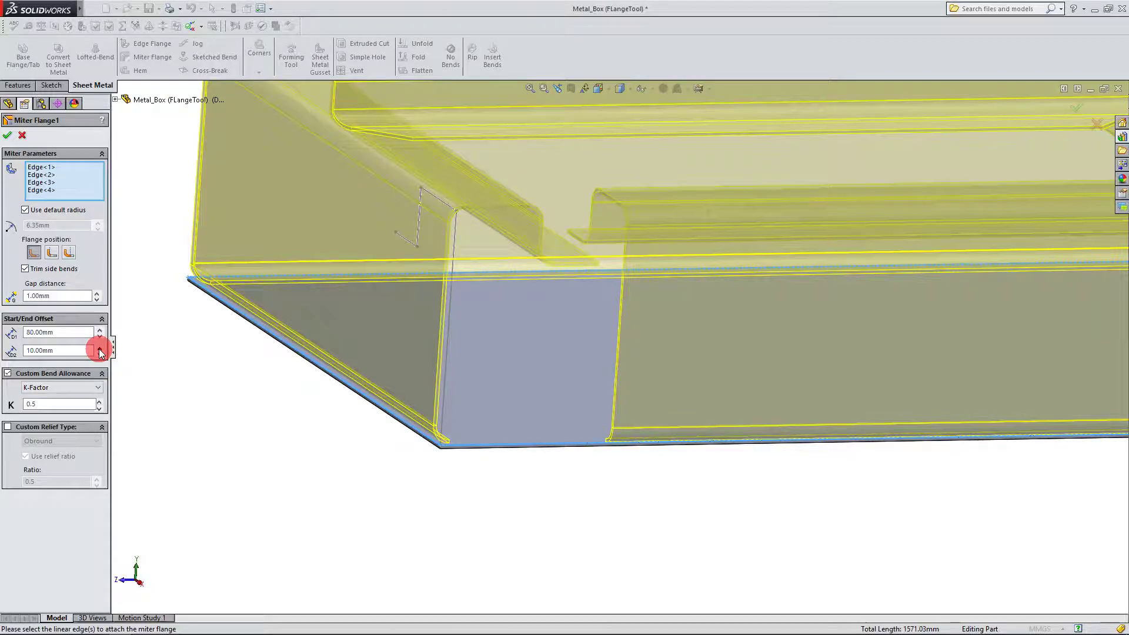
left_click(100, 350)
left_click(100, 350)
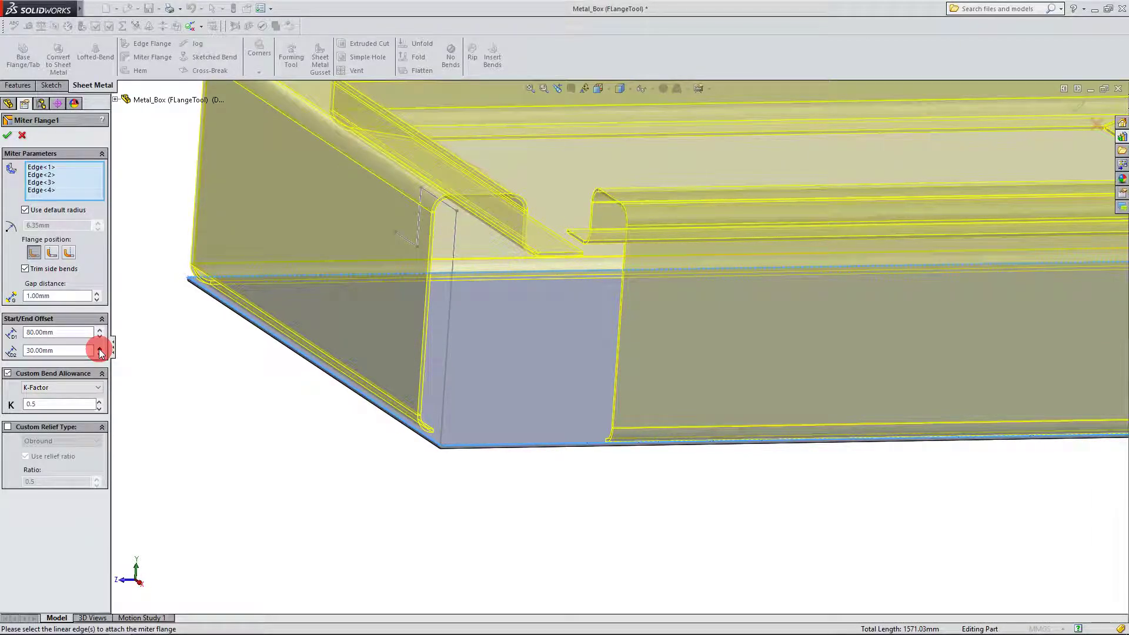
left_click(100, 350)
left_click(99, 350)
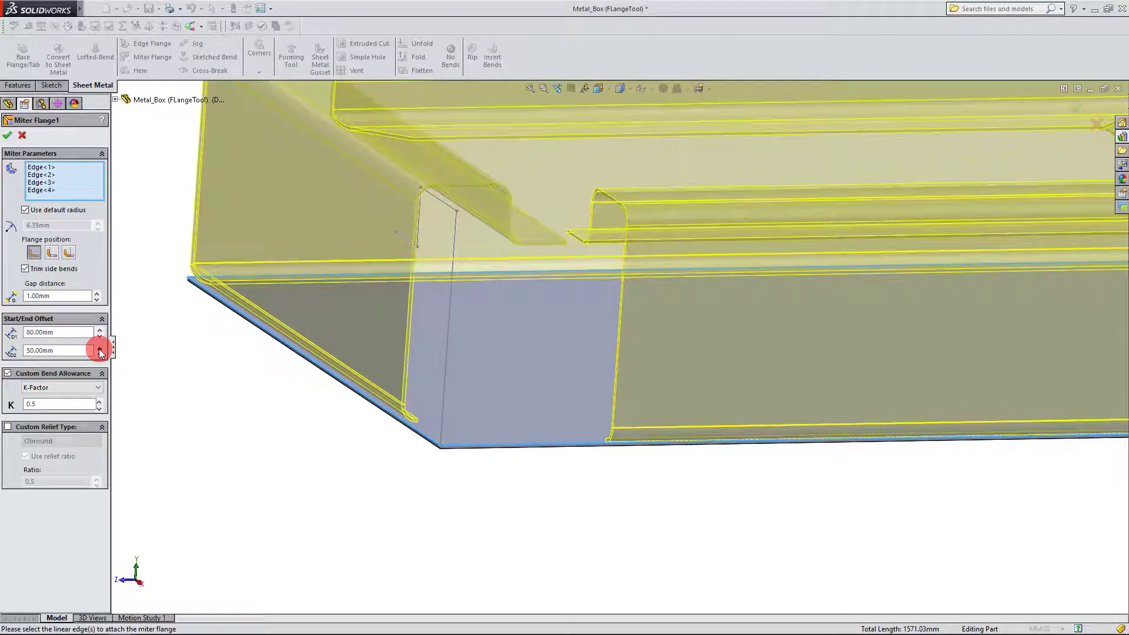
left_click(99, 350)
left_click(99, 350)
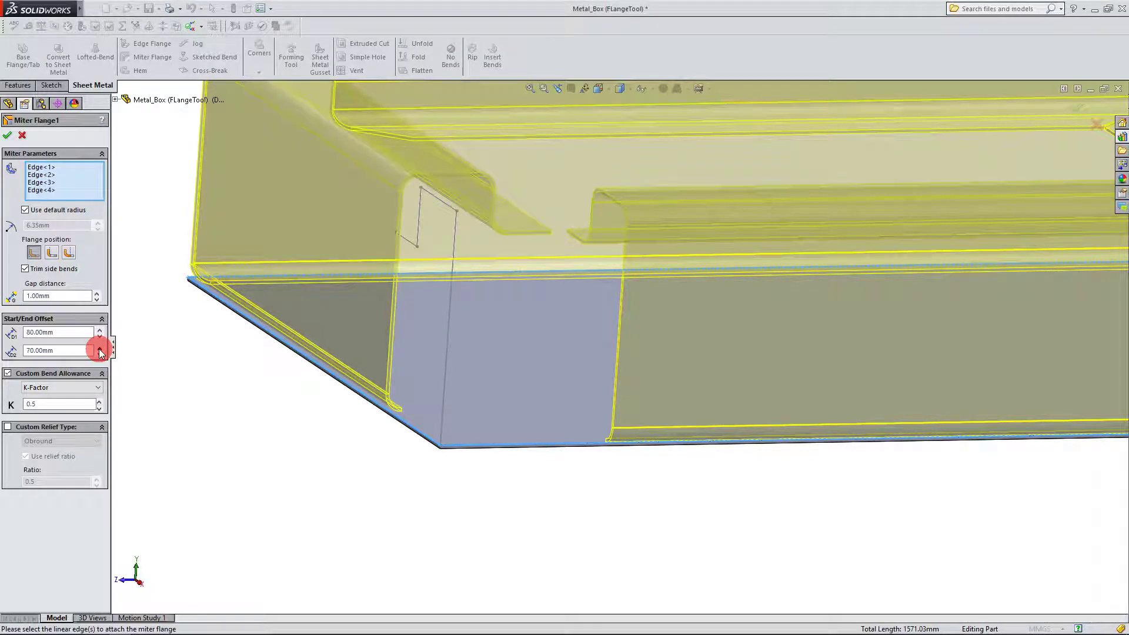
left_click(99, 350)
left_click(137, 568)
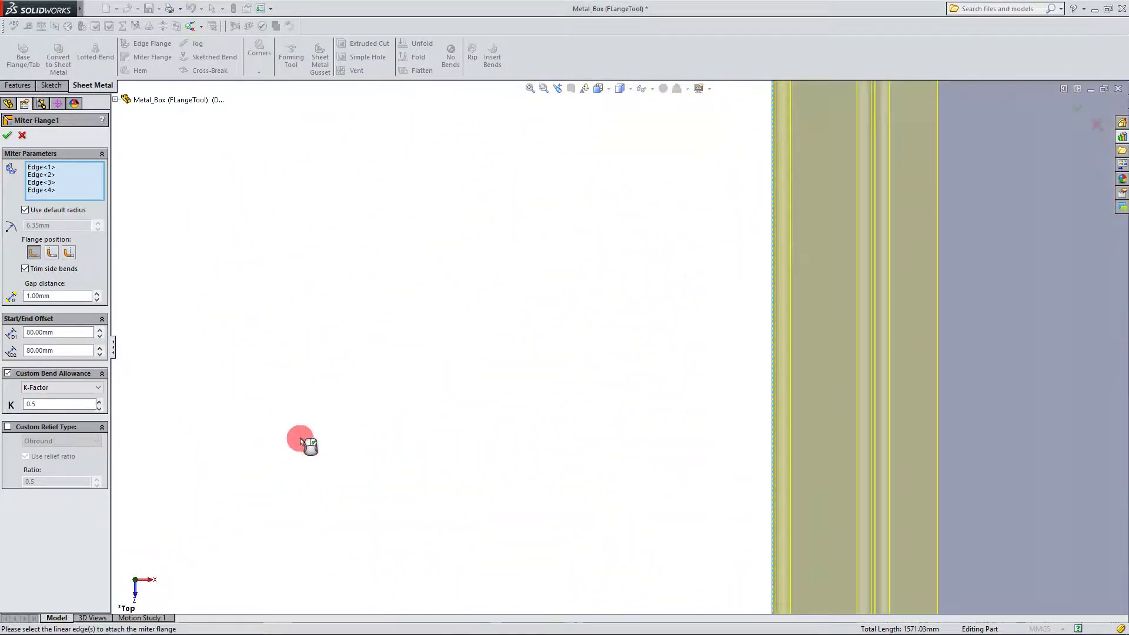
scroll(838, 429, "down", 5)
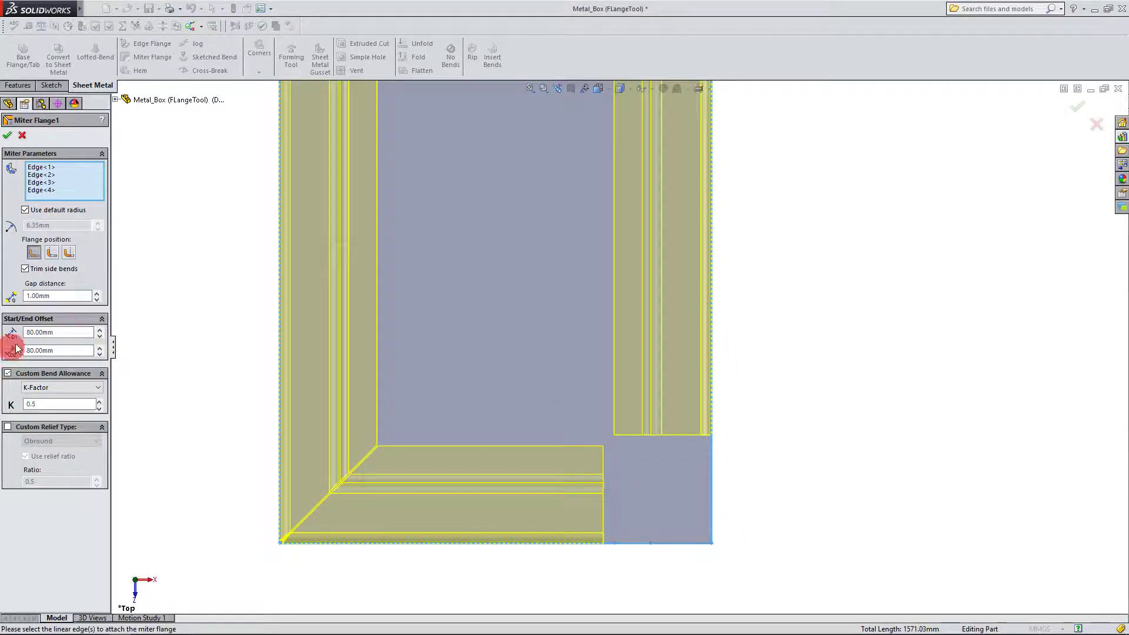
Bring the end offset back down to 50.00mm
left_click(99, 350)
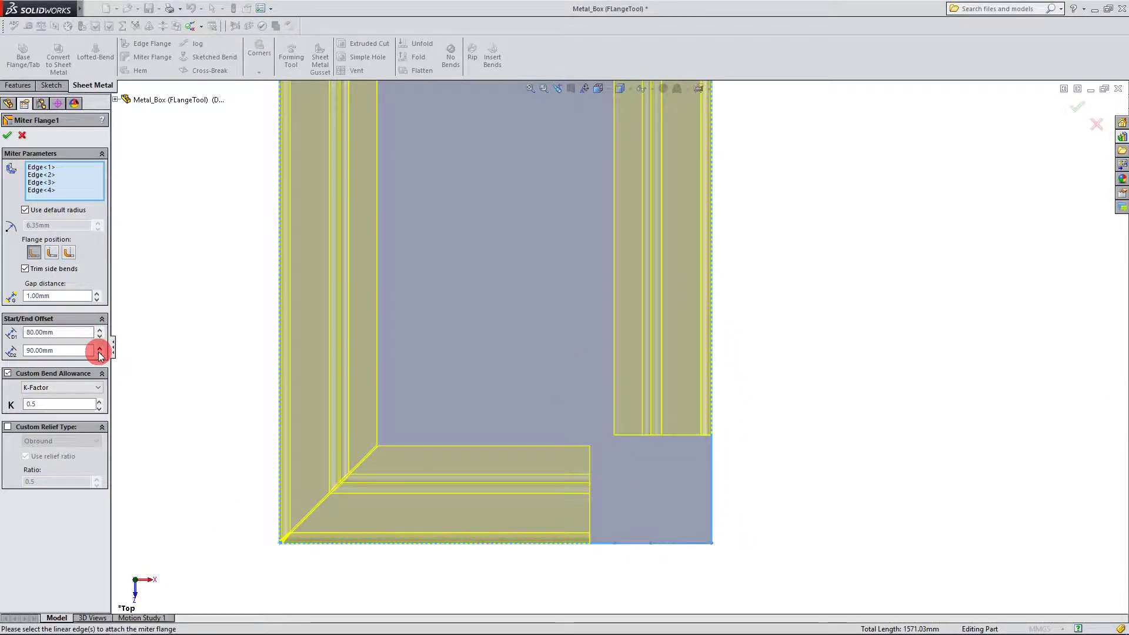
left_click(99, 353)
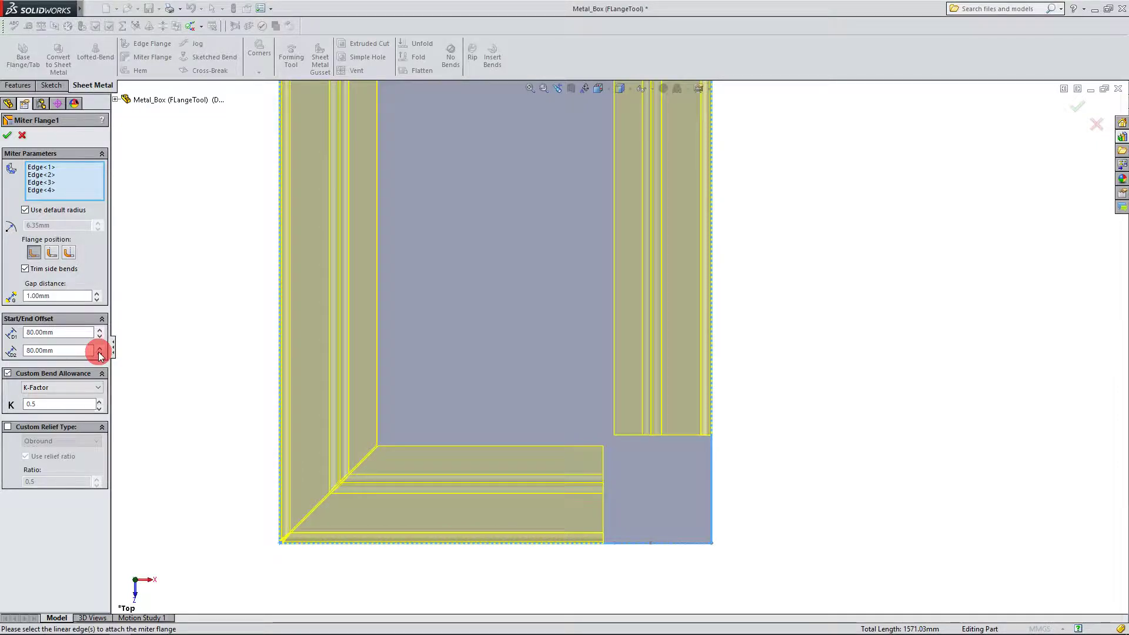
left_click(100, 354)
left_click(100, 353)
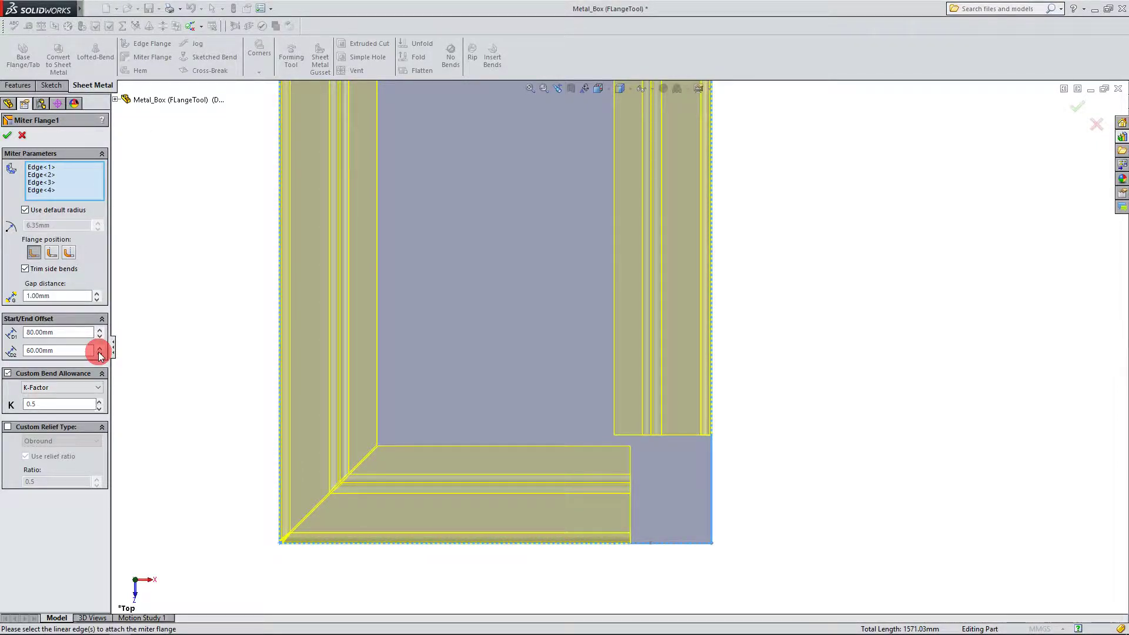
left_click(100, 353)
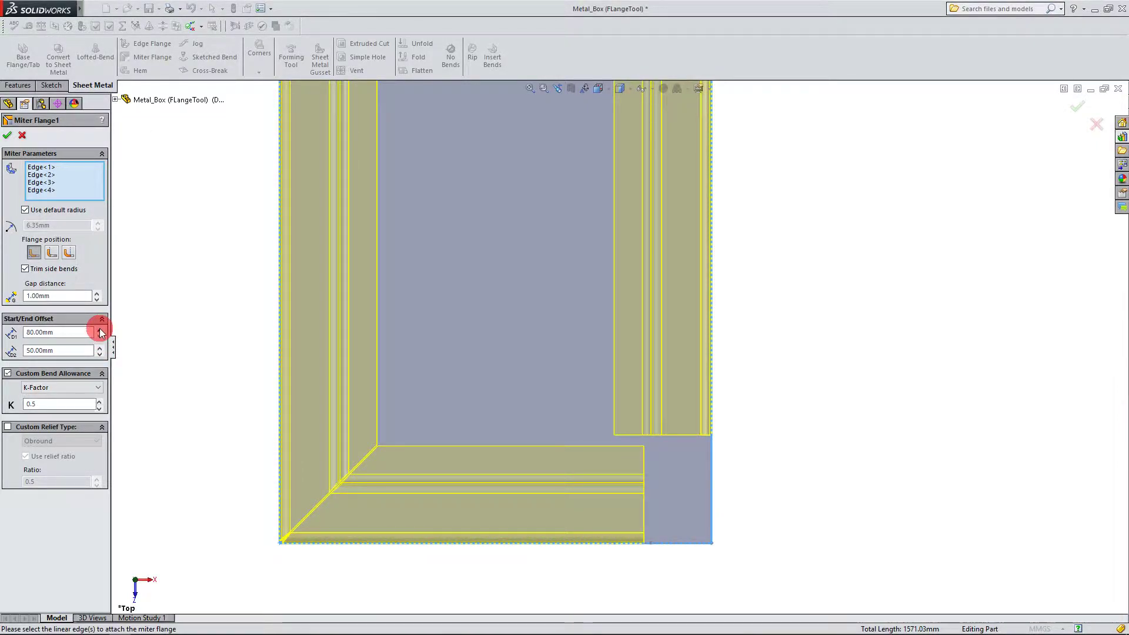
Raise the start offset to 120.00mm
left_click(100, 332)
left_click(100, 330)
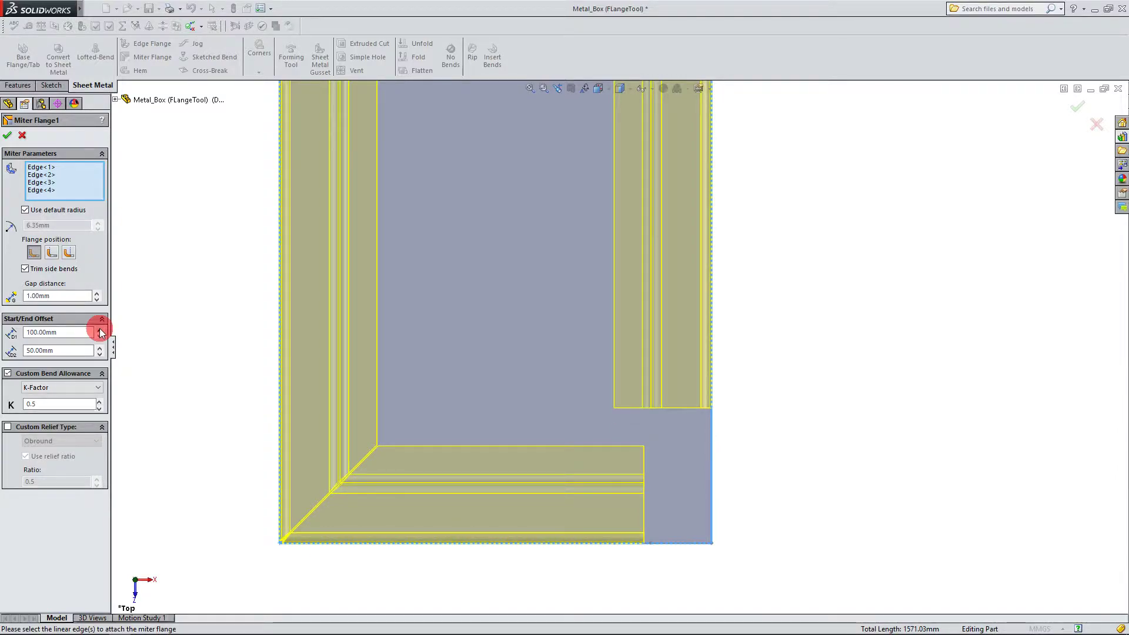
left_click(100, 330)
left_click(100, 330)
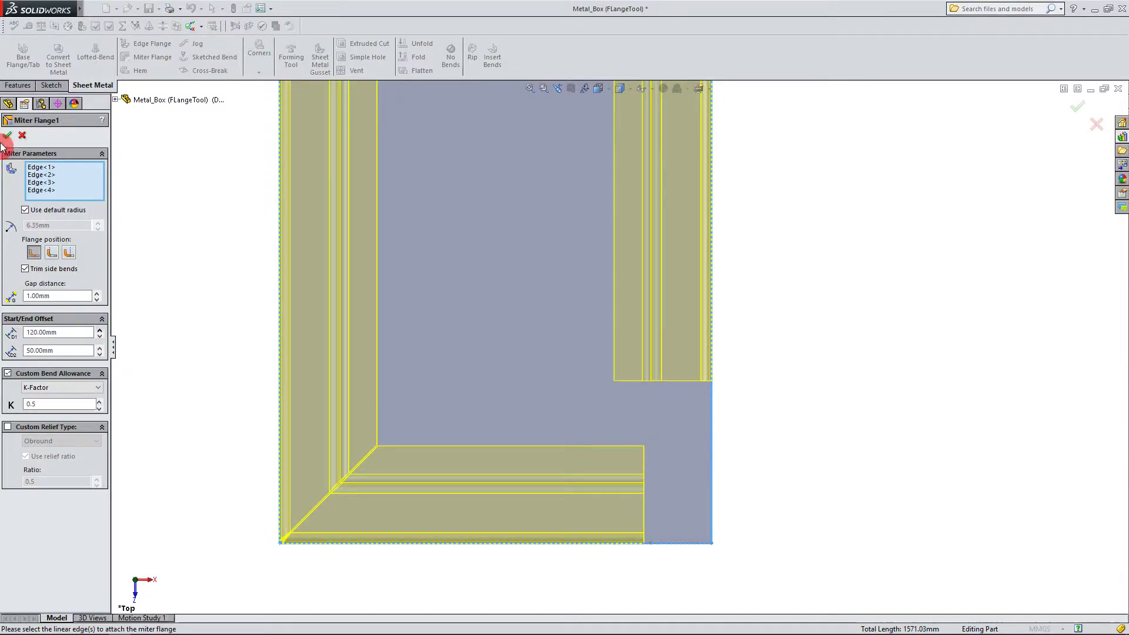